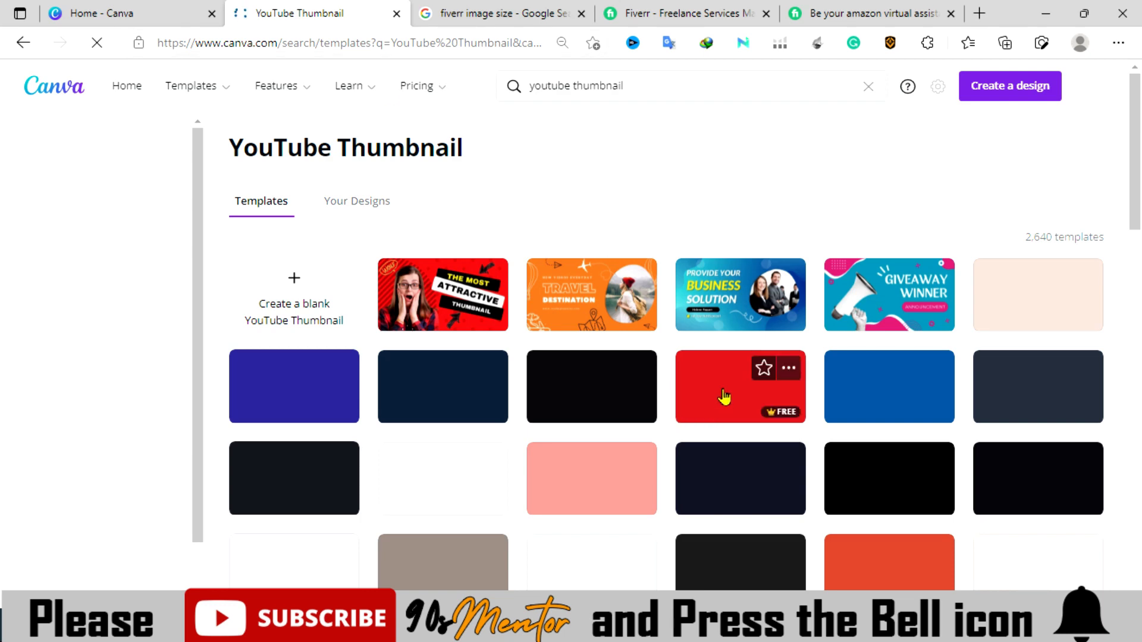
Browse the YouTube Thumbnail templates and open the "Tutorials for Beginner" photography template as a new design
{"action": "scroll", "coordinate": [724, 397], "scroll_direction": "down", "scroll_amount": 3}
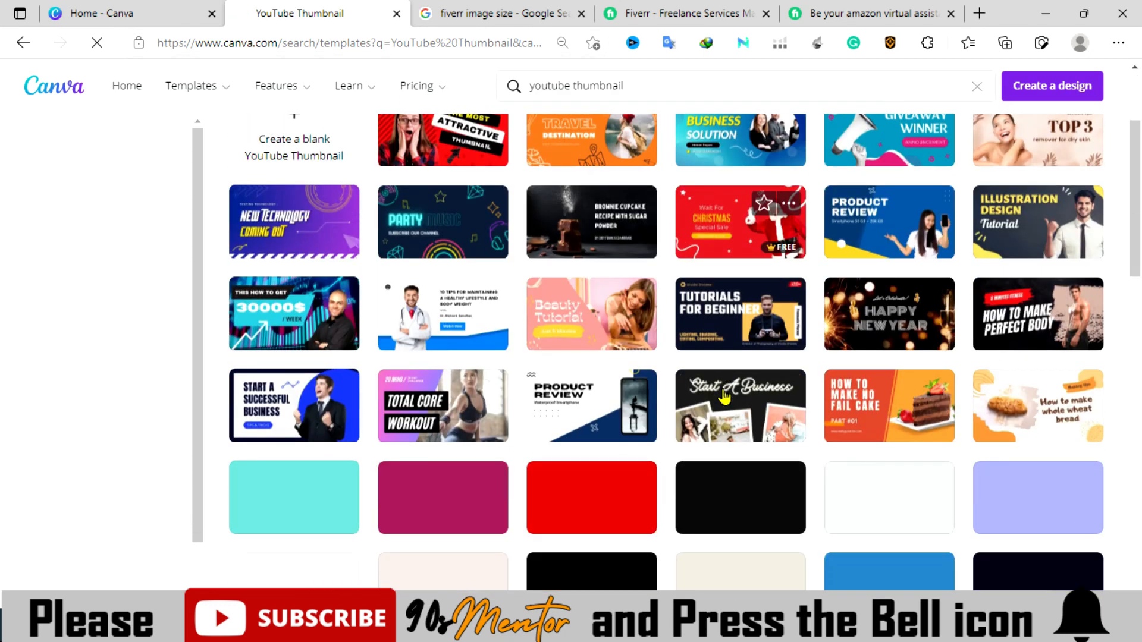
{"action": "scroll", "coordinate": [724, 397], "scroll_direction": "down", "scroll_amount": 3}
{"action": "scroll", "coordinate": [724, 397], "scroll_direction": "up", "scroll_amount": 3}
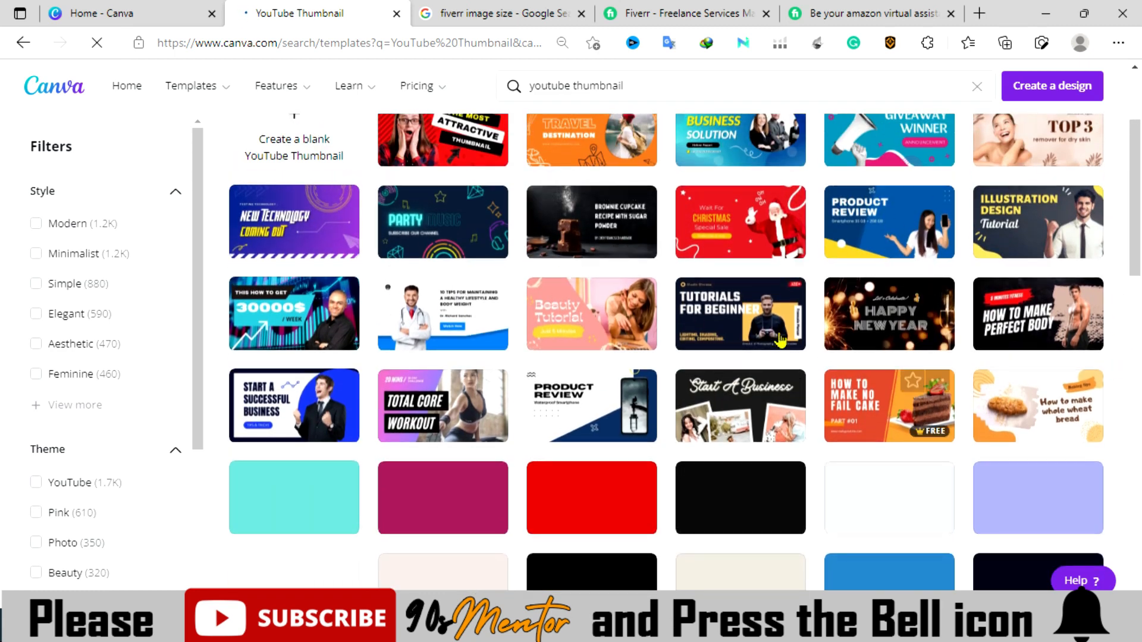
{"action": "left_click", "coordinate": [738, 322]}
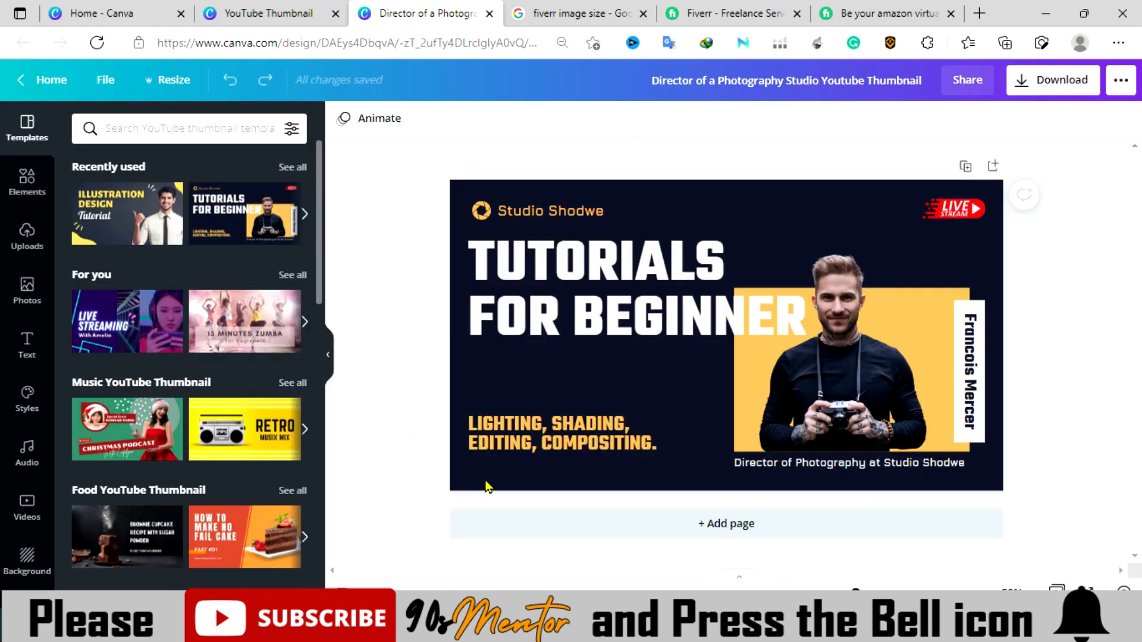
Find the "How to Make Your Business Grow" template and apply it to the page
{"action": "scroll", "coordinate": [191, 210], "scroll_direction": "down", "scroll_amount": 8}
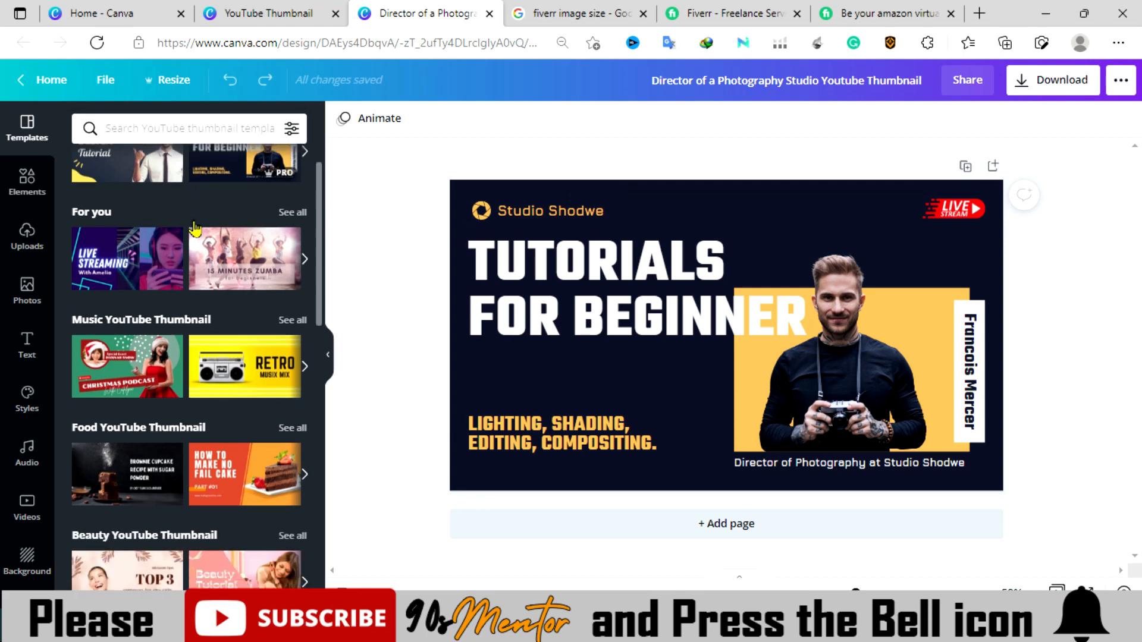
{"action": "scroll", "coordinate": [195, 237], "scroll_direction": "down", "scroll_amount": 8}
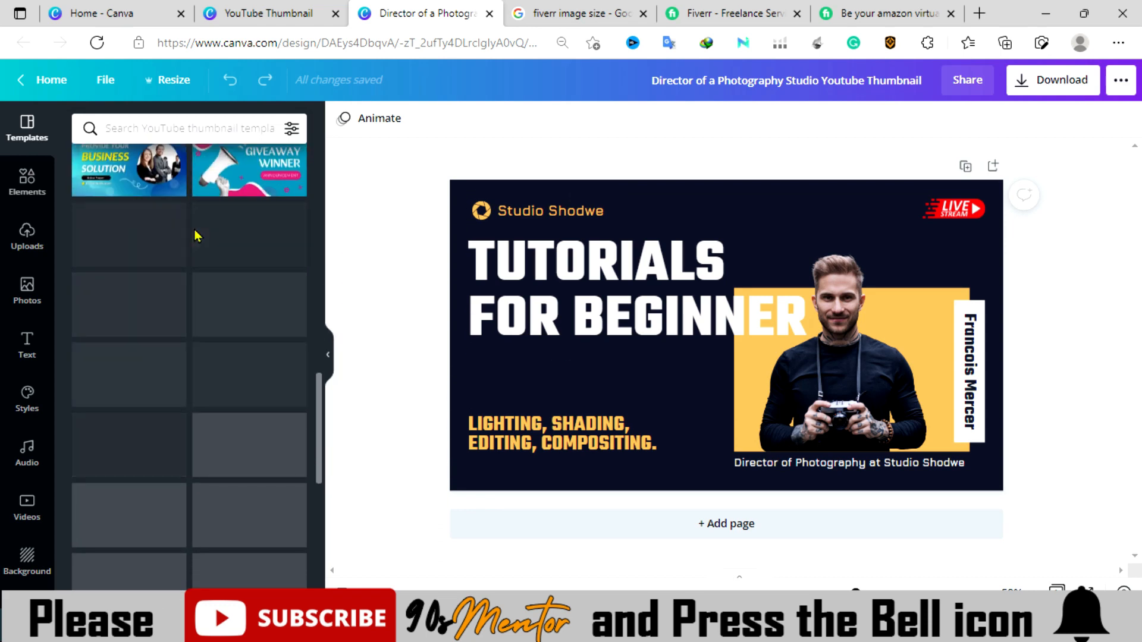
{"action": "scroll", "coordinate": [196, 237], "scroll_direction": "down", "scroll_amount": 5}
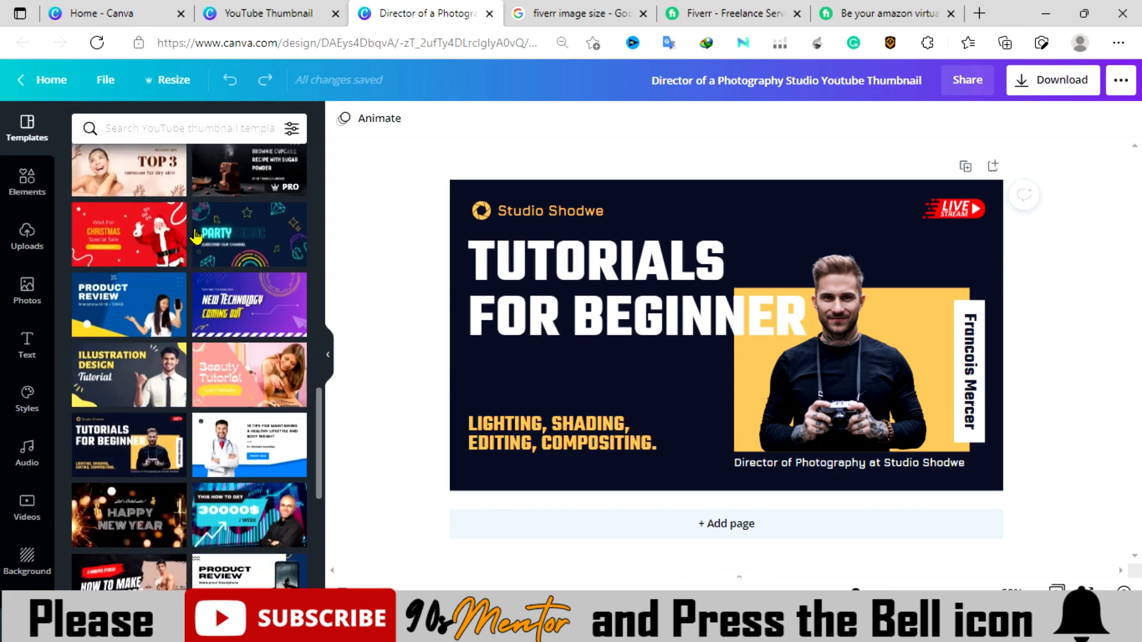
{"action": "scroll", "coordinate": [195, 237], "scroll_direction": "down", "scroll_amount": 5}
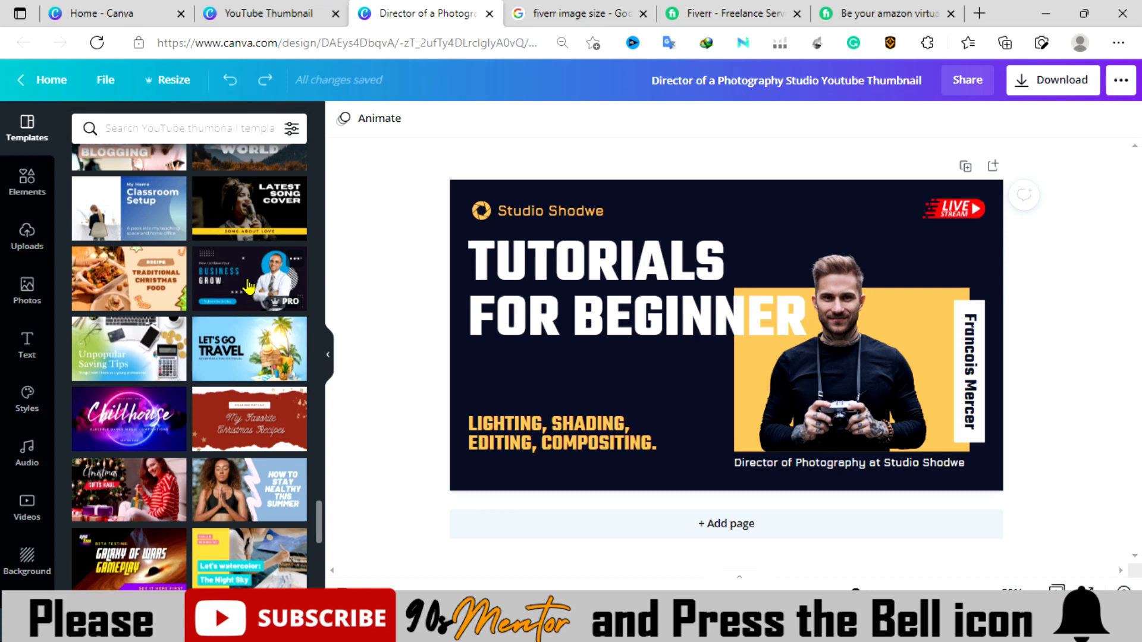
{"action": "left_click", "coordinate": [232, 285]}
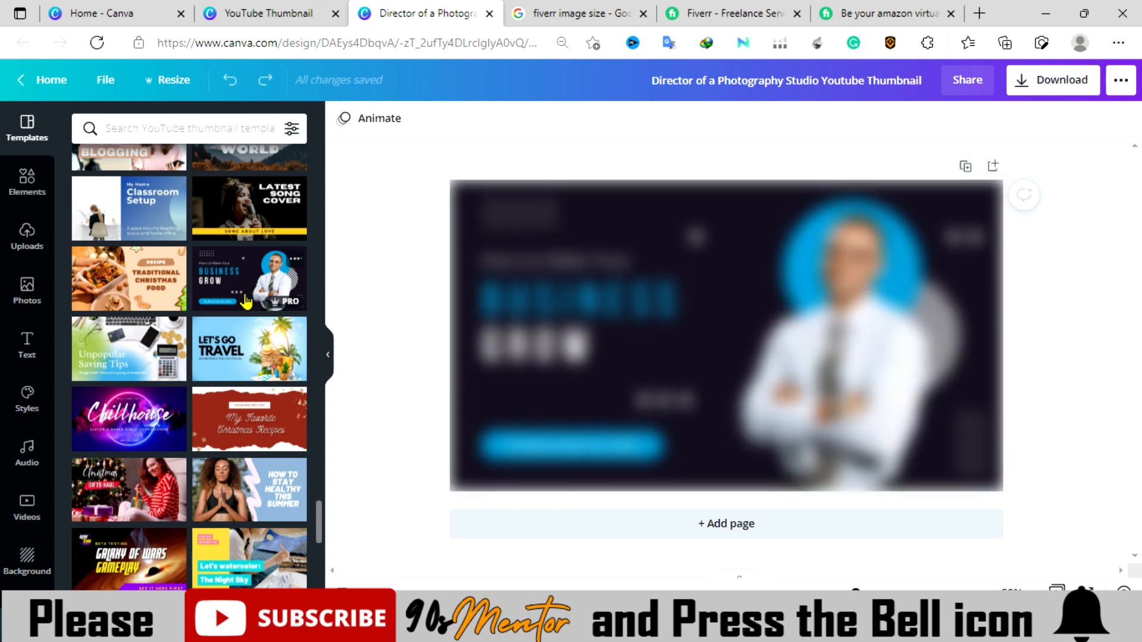
{"action": "left_click", "coordinate": [553, 406]}
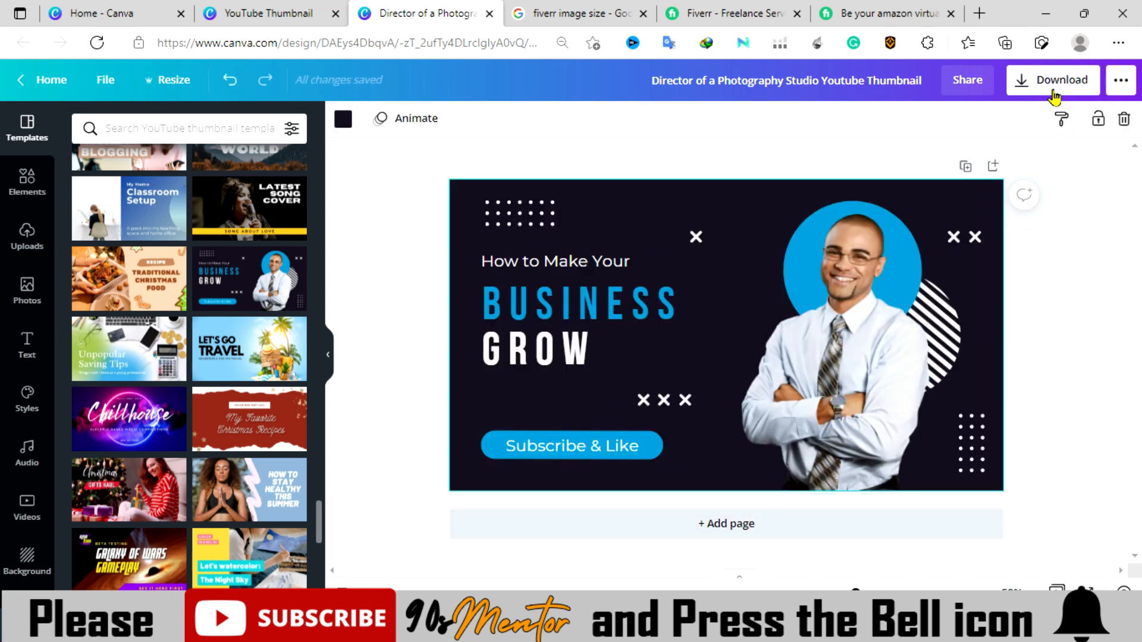
Check the design's pixel size in the download settings without downloading
{"action": "left_click", "coordinate": [1051, 81]}
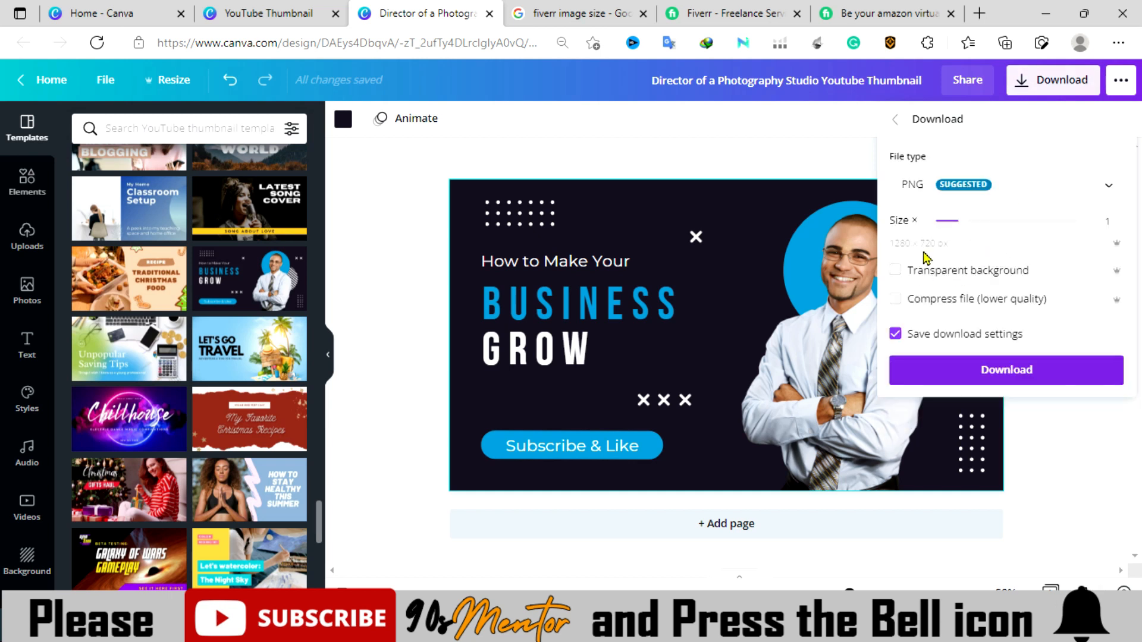
{"action": "left_click", "coordinate": [710, 155]}
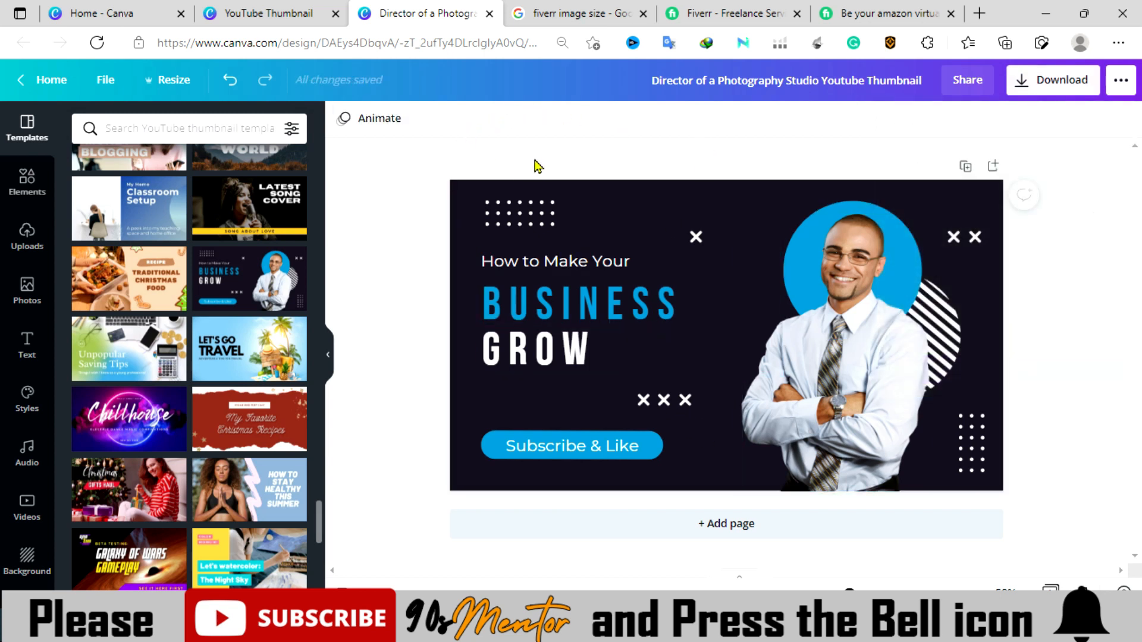
Create a resized copy of the design with a custom size of 550 x 370 px
{"action": "left_click", "coordinate": [174, 80]}
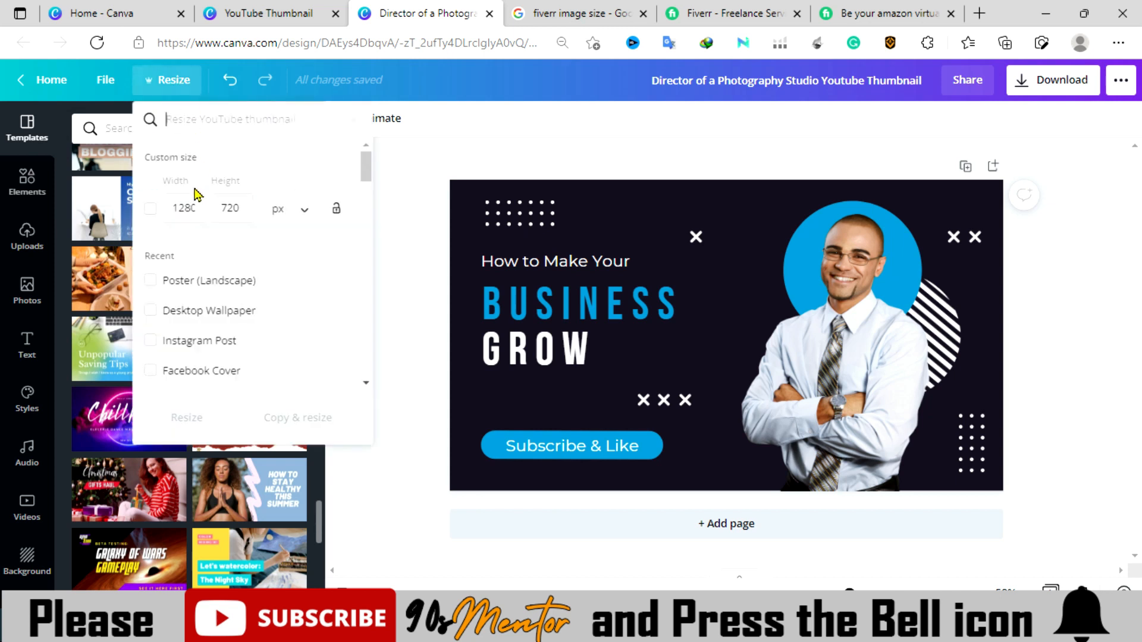
{"action": "double_click", "coordinate": [174, 205]}
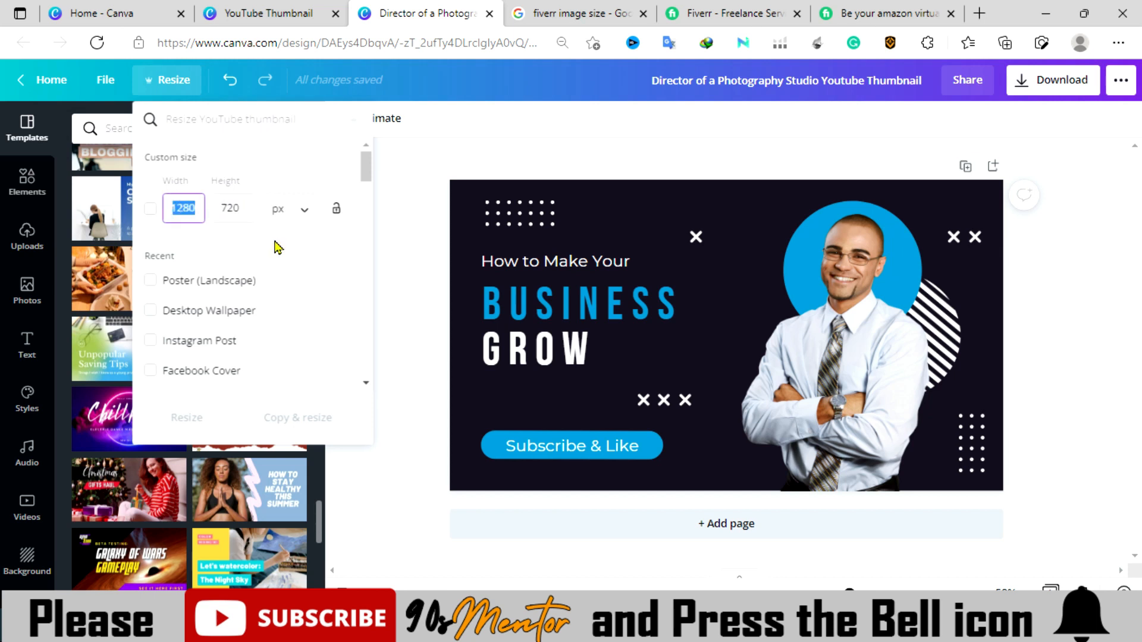
{"action": "type", "text": "550"}
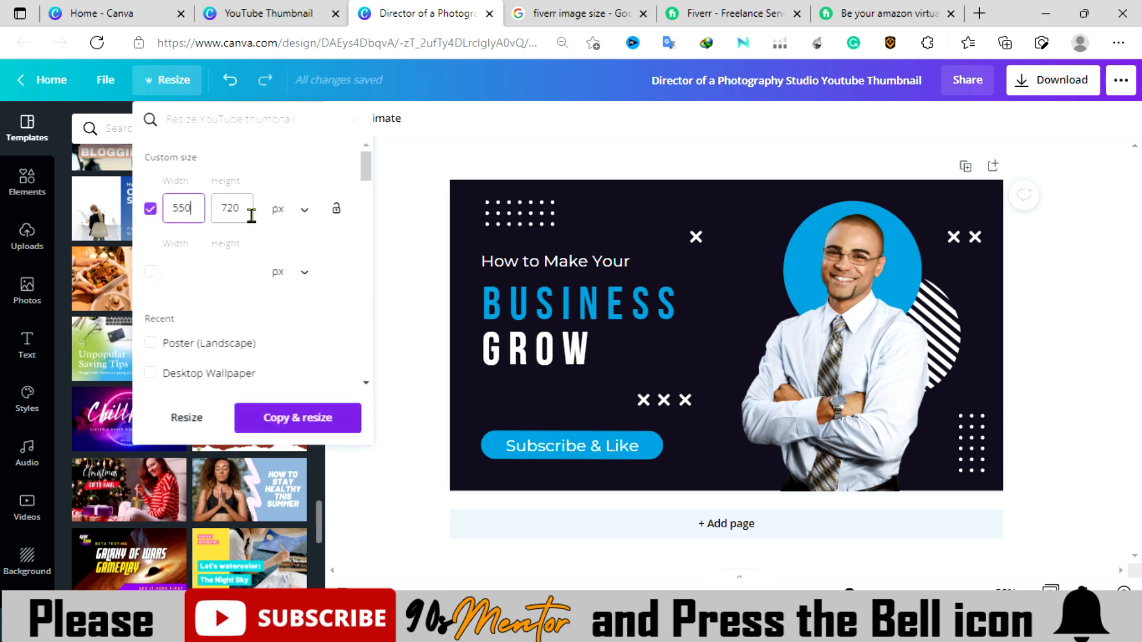
{"action": "double_click", "coordinate": [220, 206]}
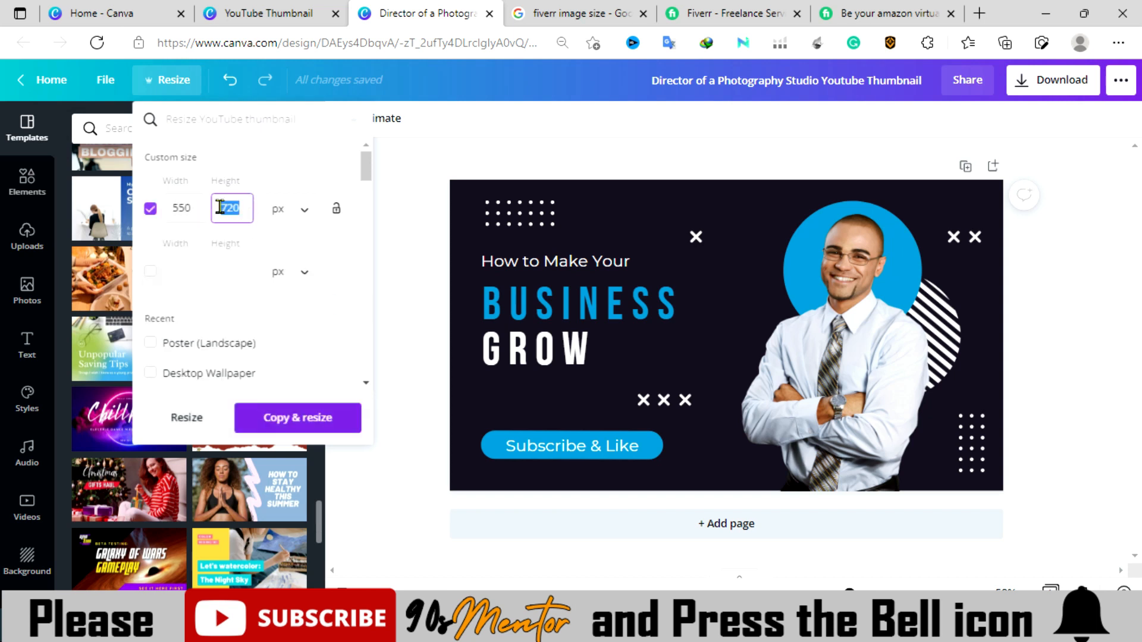
{"action": "type", "text": "370"}
{"action": "left_click", "coordinate": [293, 434]}
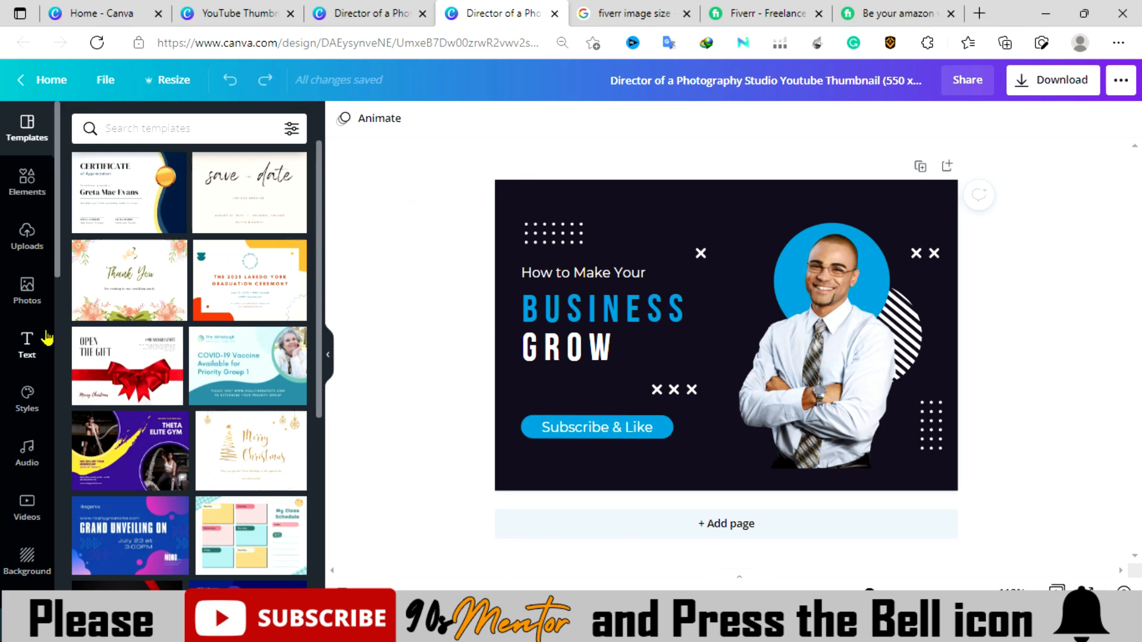
Search the elements for "amazon logo", add the black and orange Amazon wordmark and place it at the page's top centre
{"action": "left_click", "coordinate": [28, 194]}
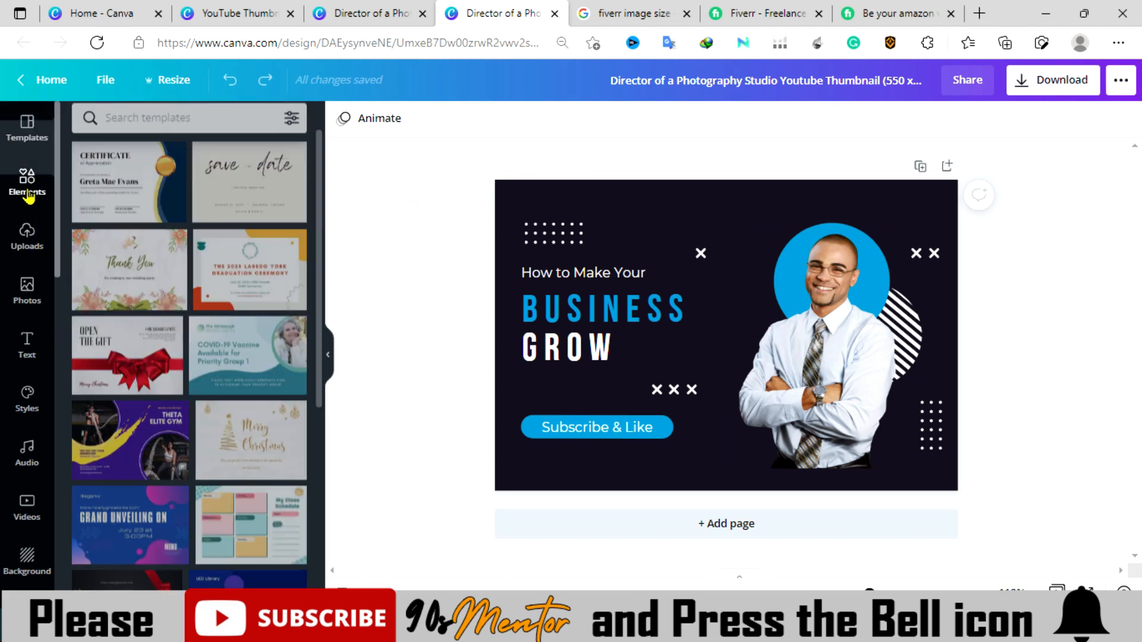
{"action": "left_click", "coordinate": [196, 126]}
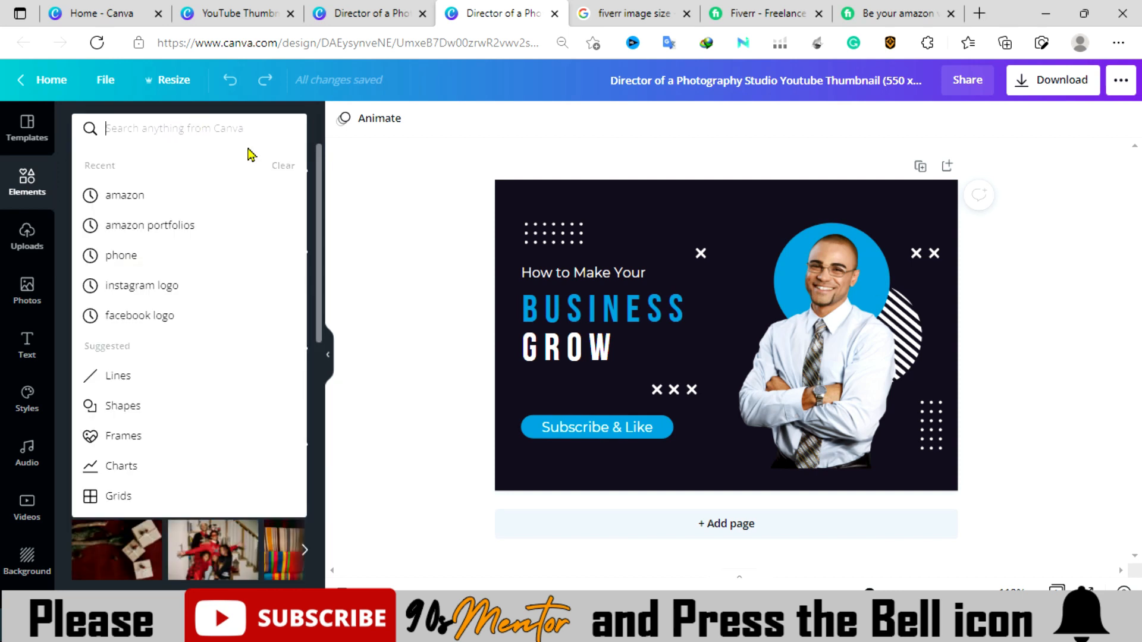
{"action": "type", "text": "AMA"}
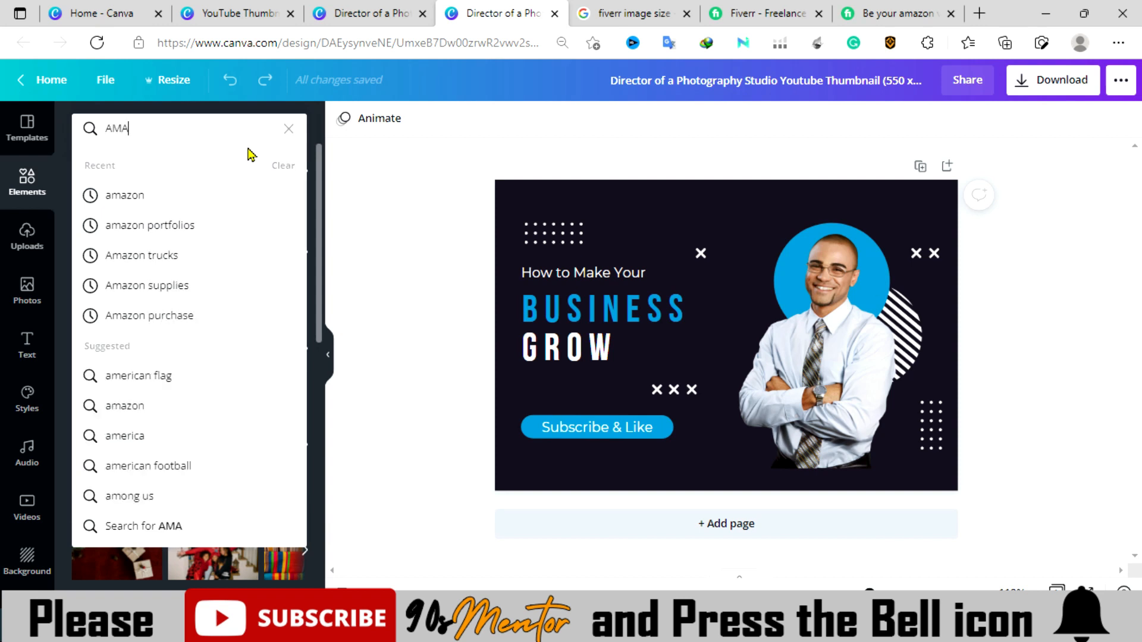
{"action": "type", "text": "ZON L"}
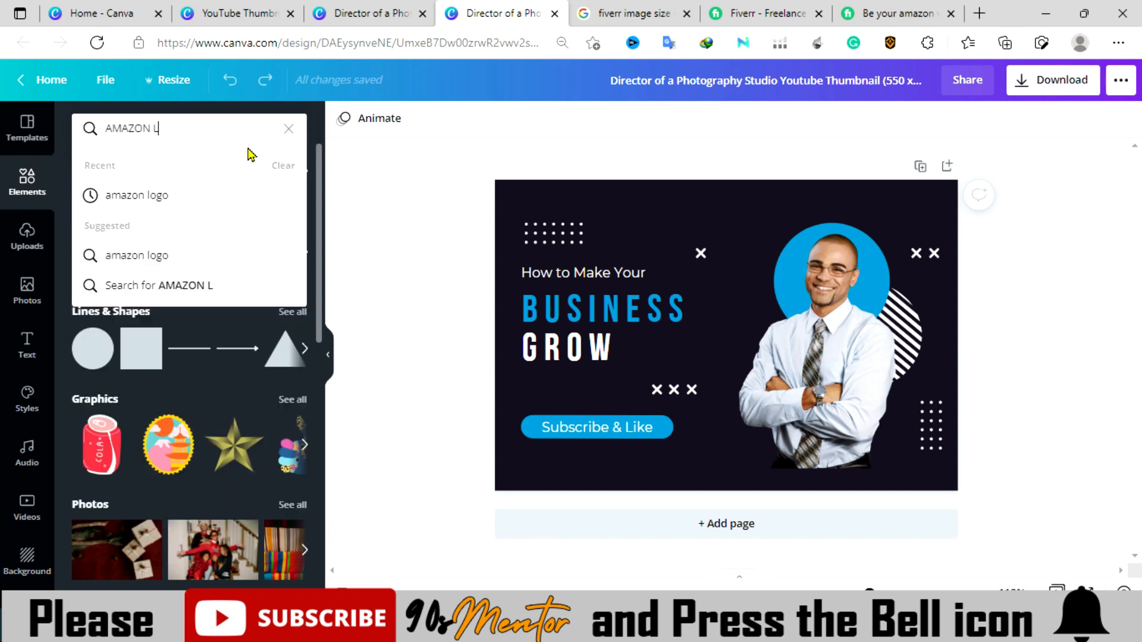
{"action": "left_click", "coordinate": [181, 196]}
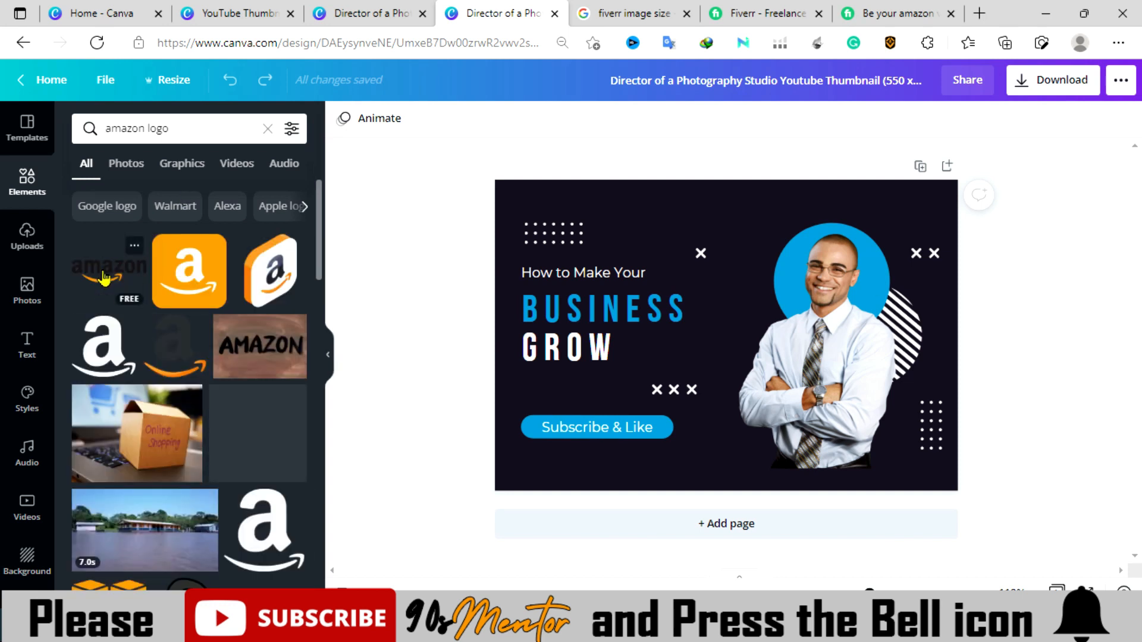
{"action": "left_click", "coordinate": [103, 276]}
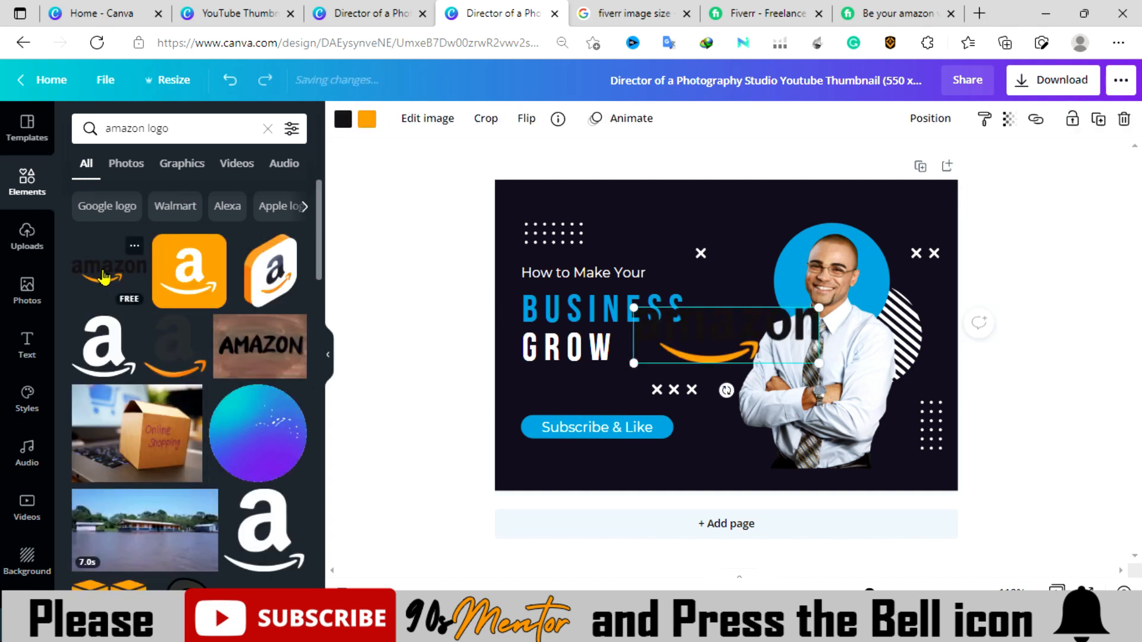
{"action": "left_click_drag", "start_coordinate": [735, 342], "coordinate": [695, 215]}
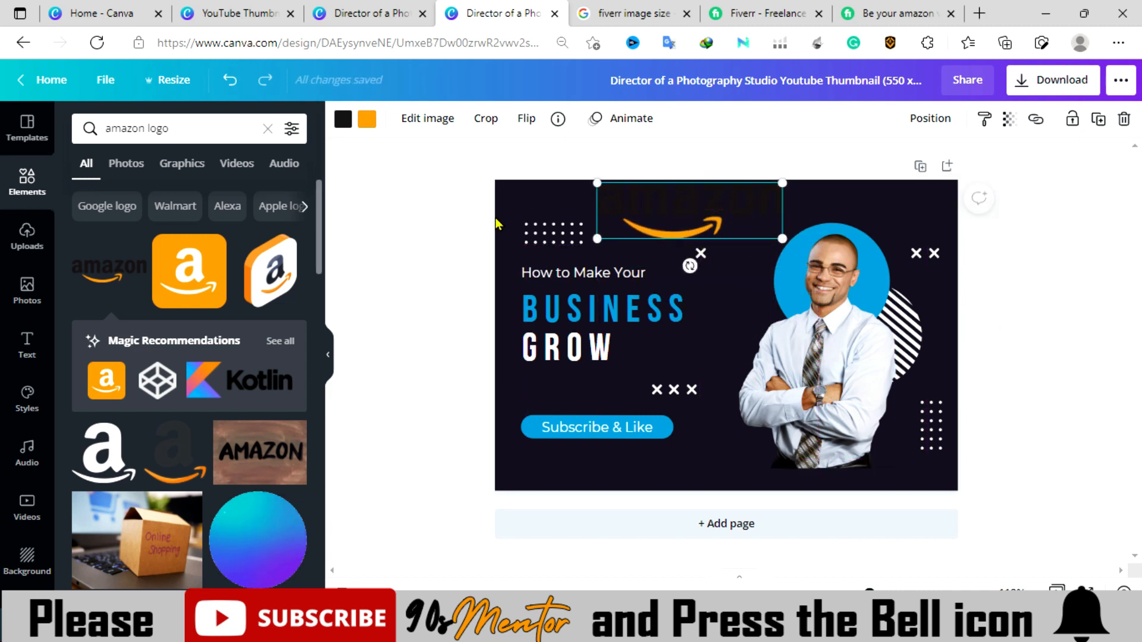
{"action": "left_click", "coordinate": [433, 287]}
Move the upper dot grid above the man's head and the x marks to the page's bottom edge beside the button
{"action": "left_click_drag", "start_coordinate": [564, 240], "coordinate": [864, 205]}
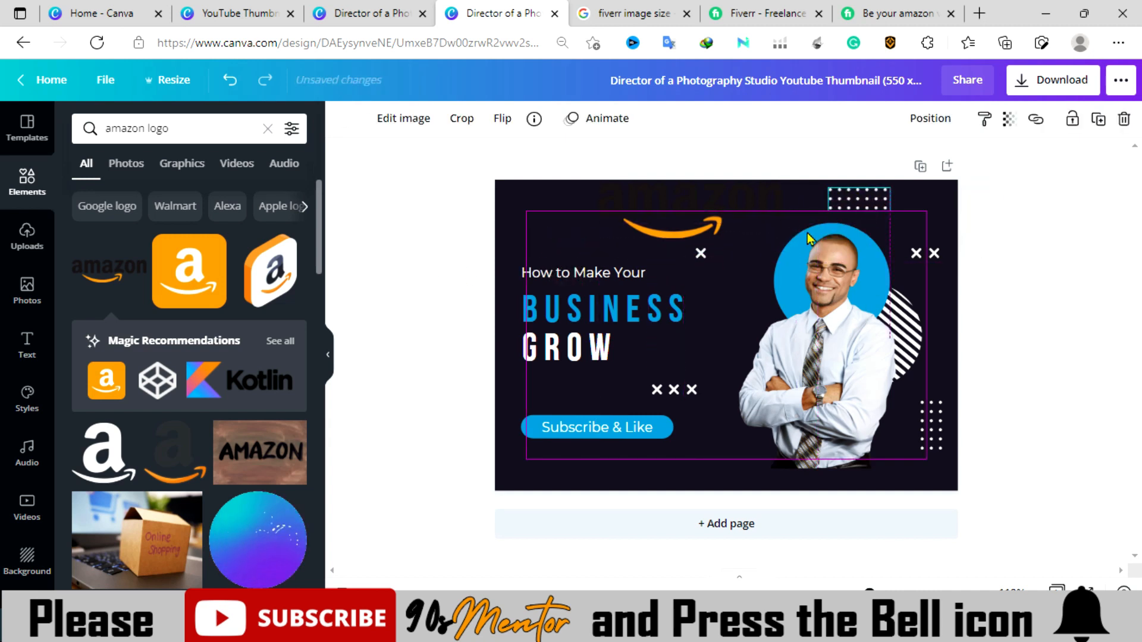
{"action": "left_click_drag", "start_coordinate": [677, 395], "coordinate": [702, 472]}
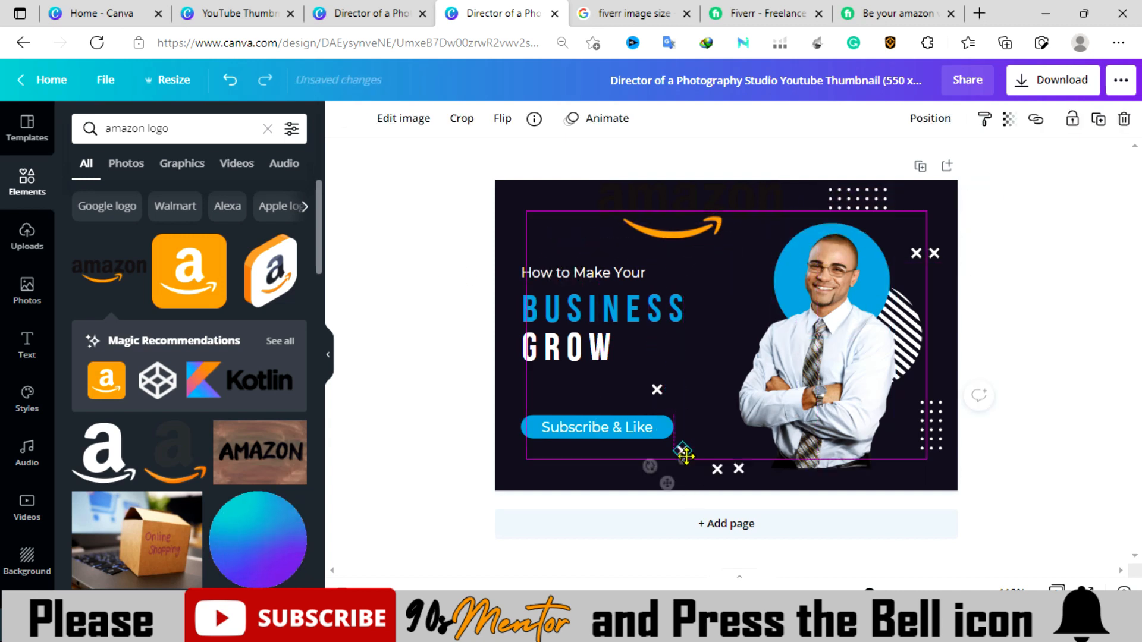
{"action": "left_click_drag", "start_coordinate": [659, 393], "coordinate": [676, 468]}
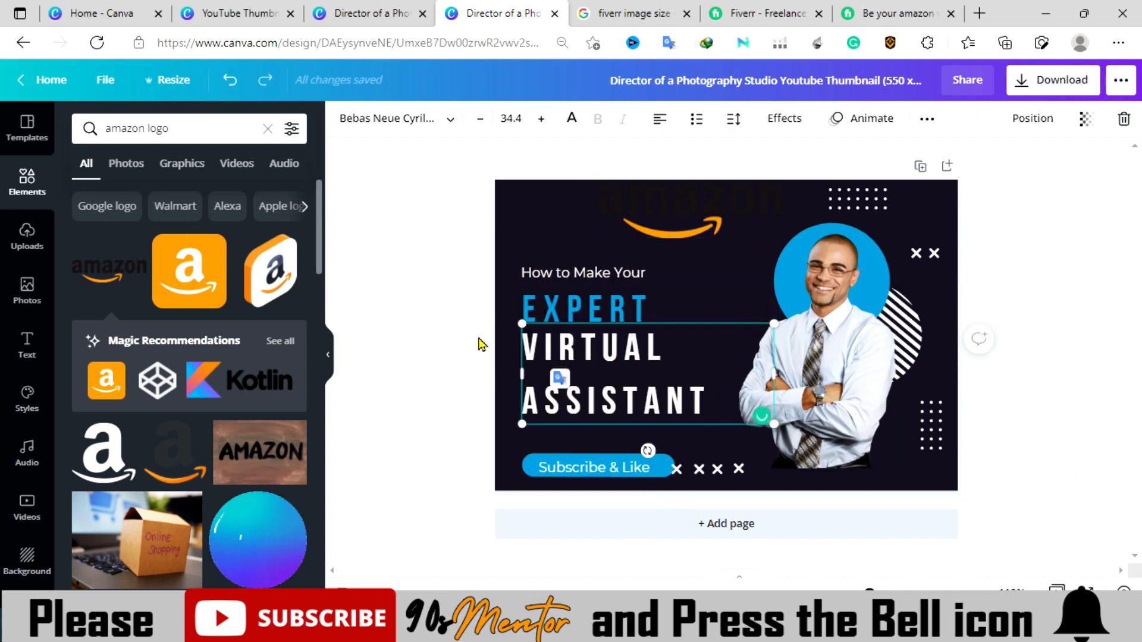
Cycle the alignment of the "VIRTUAL ASSISTANT" text to justified, so both lines start at the text box's left edge
{"action": "left_click", "coordinate": [662, 123]}
{"action": "left_click", "coordinate": [662, 123]}
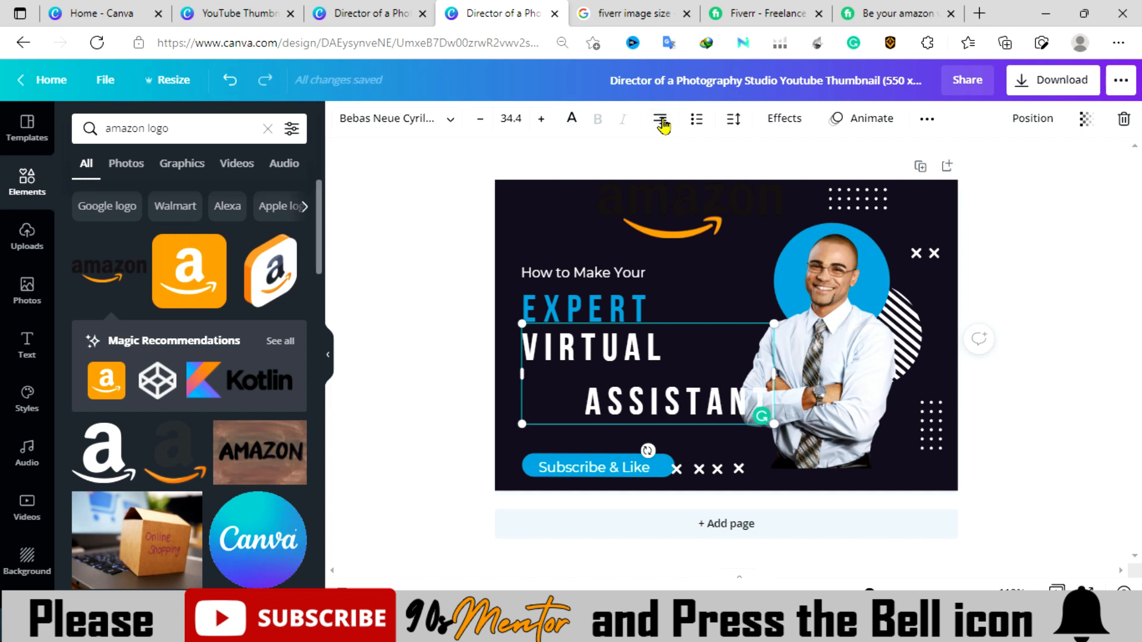
{"action": "double_click", "coordinate": [726, 395]}
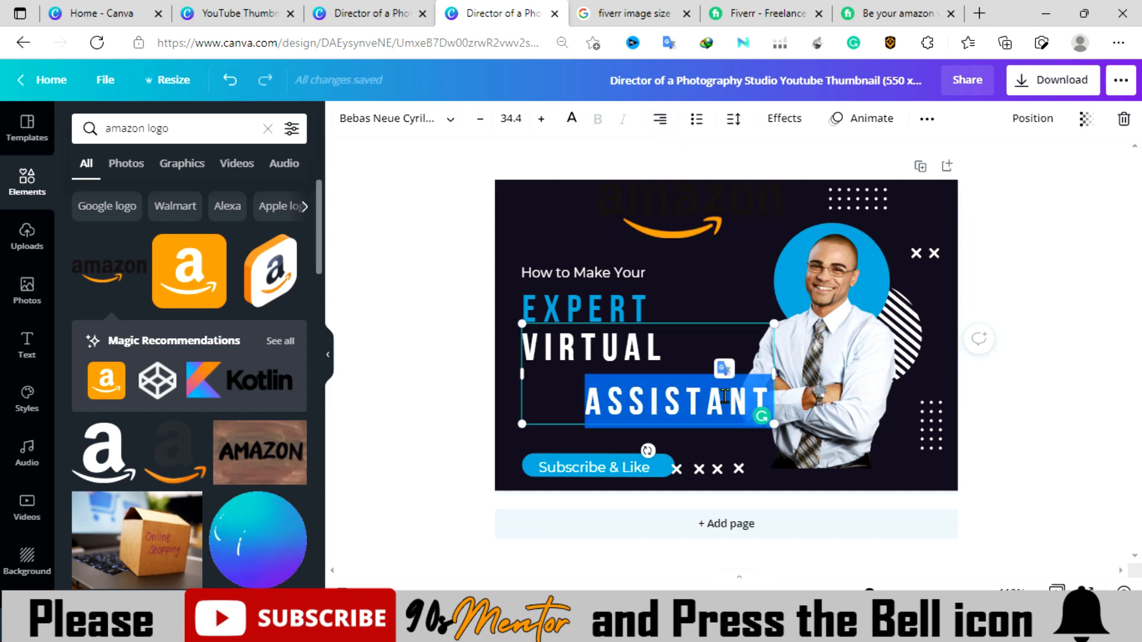
{"action": "key", "text": "ctrl+a"}
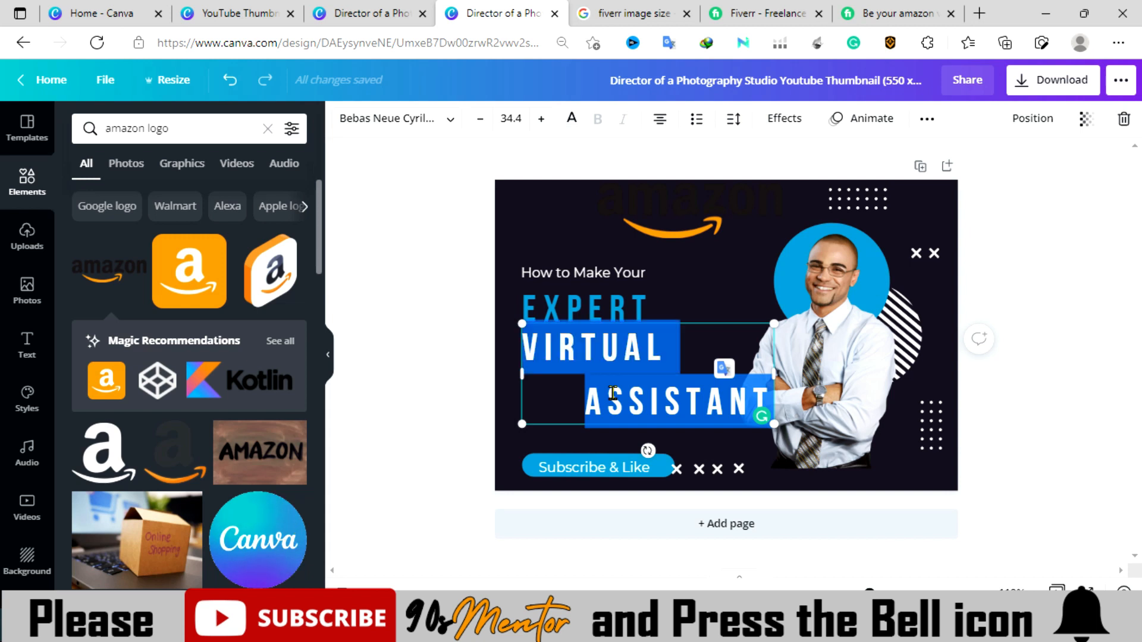
{"action": "left_click", "coordinate": [657, 121]}
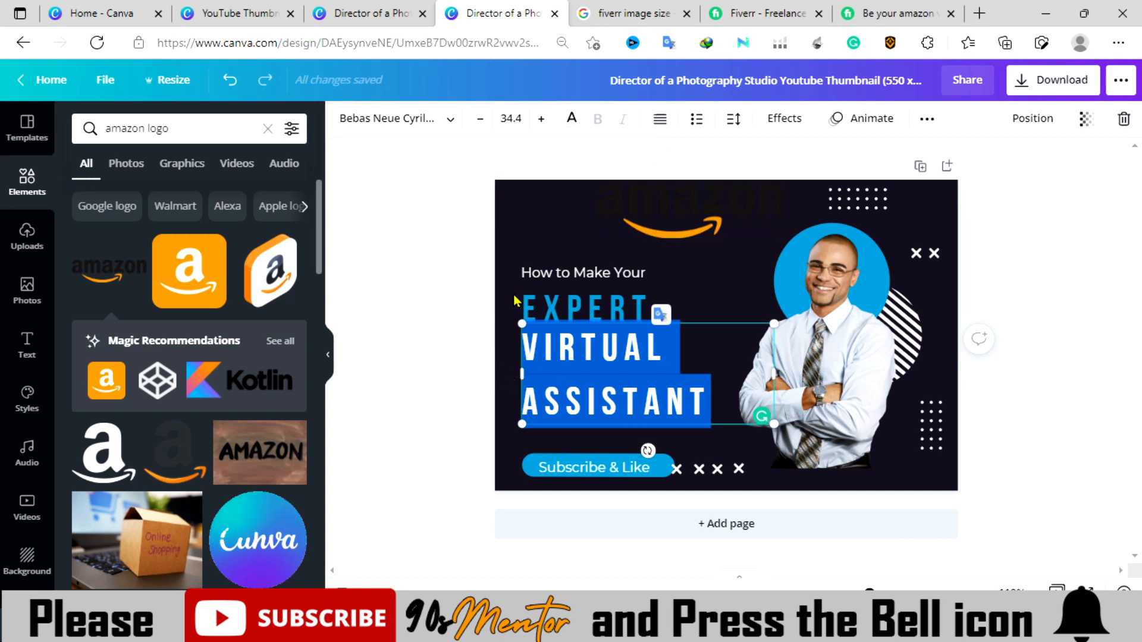
{"action": "left_click", "coordinate": [498, 396]}
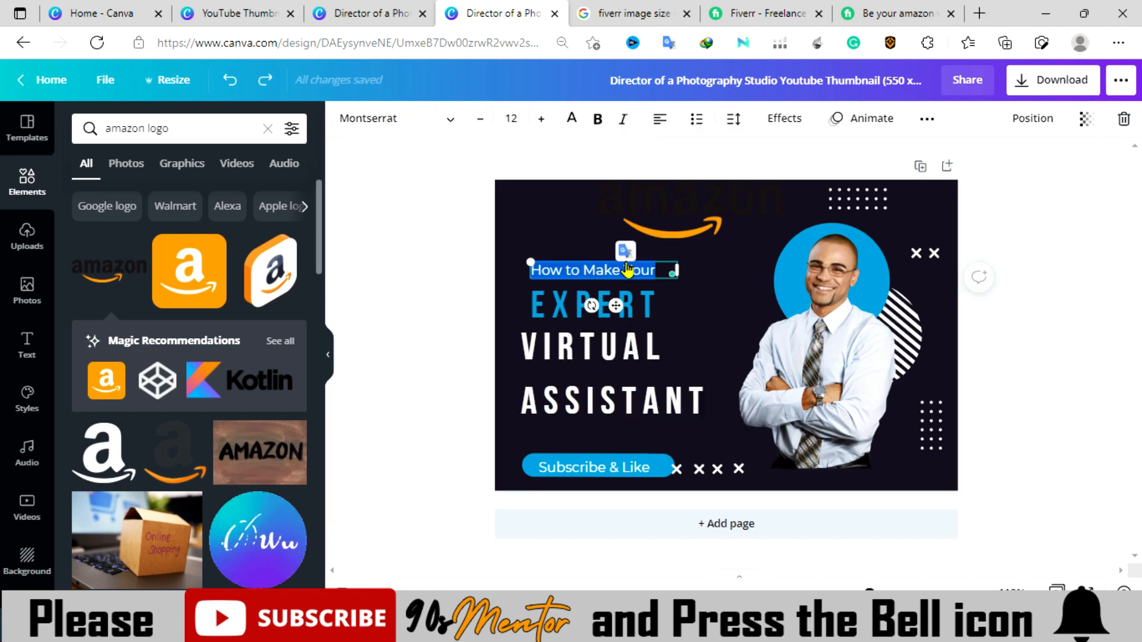
Clear the "How to Make Your" line and replace the "Subscribe & Like" button text with "Order Now"
{"action": "key", "text": "BackSpace"}
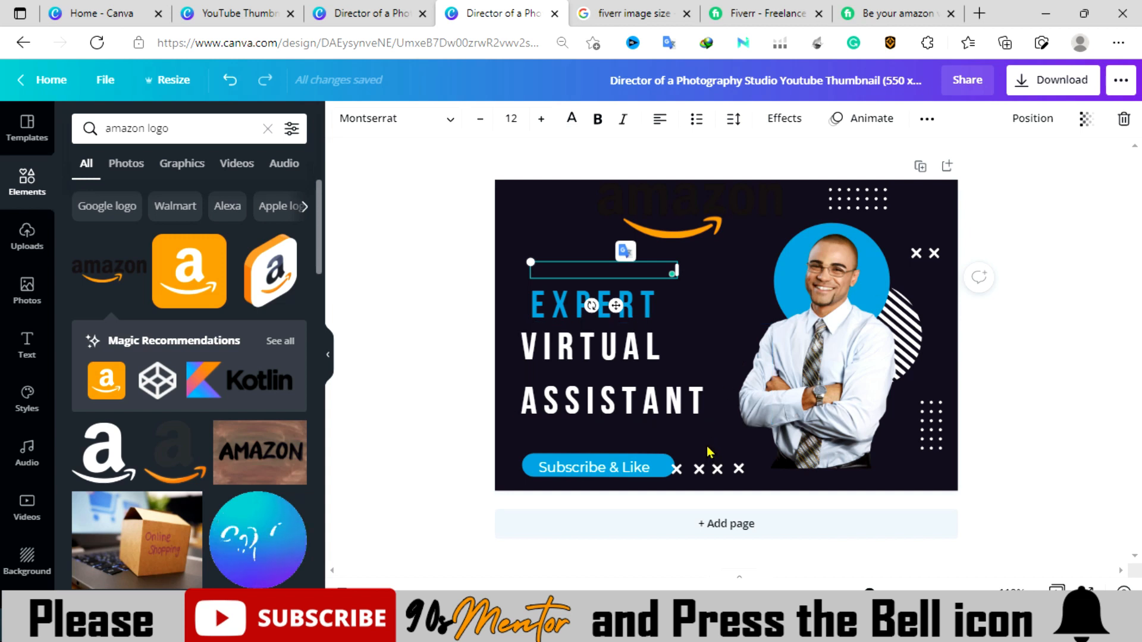
{"action": "left_click", "coordinate": [577, 470]}
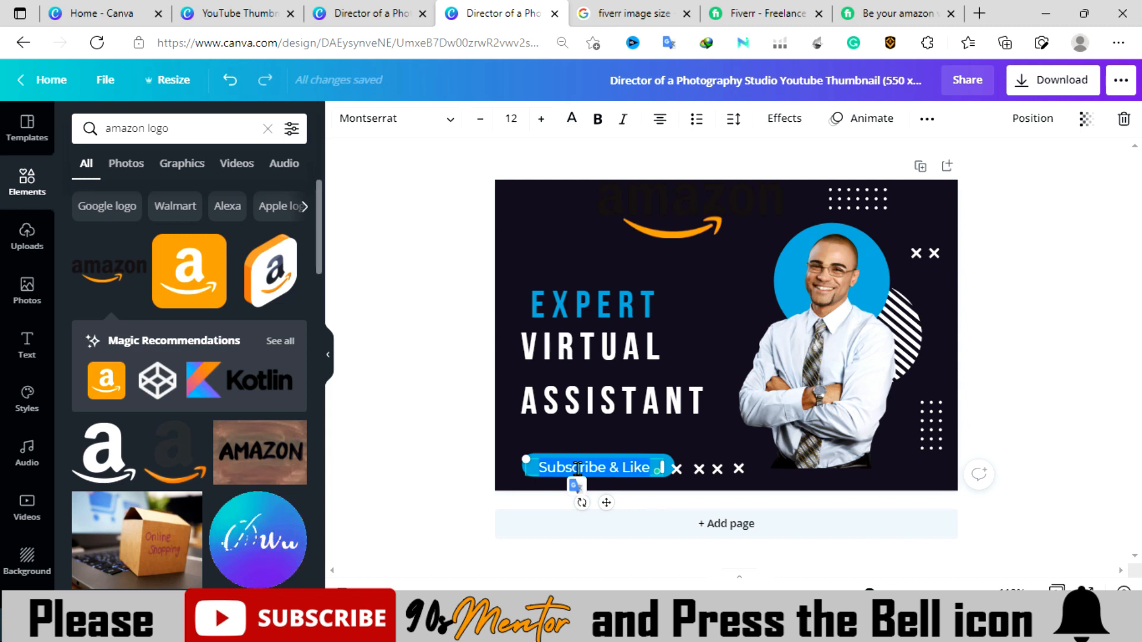
{"action": "key", "text": "ctrl+v"}
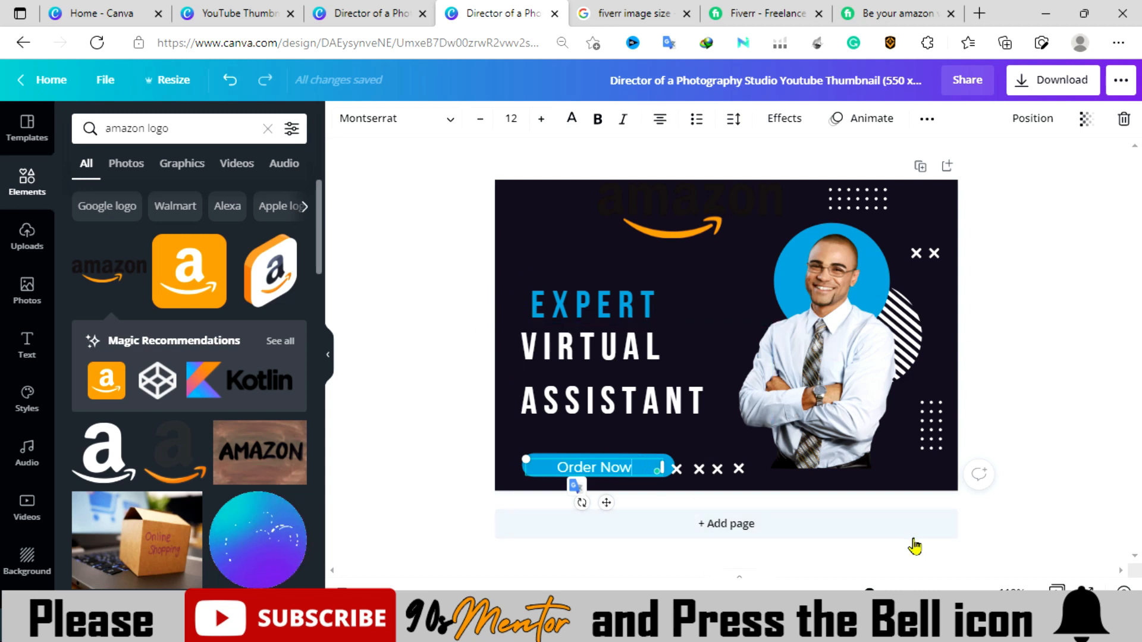
{"action": "left_click", "coordinate": [902, 489]}
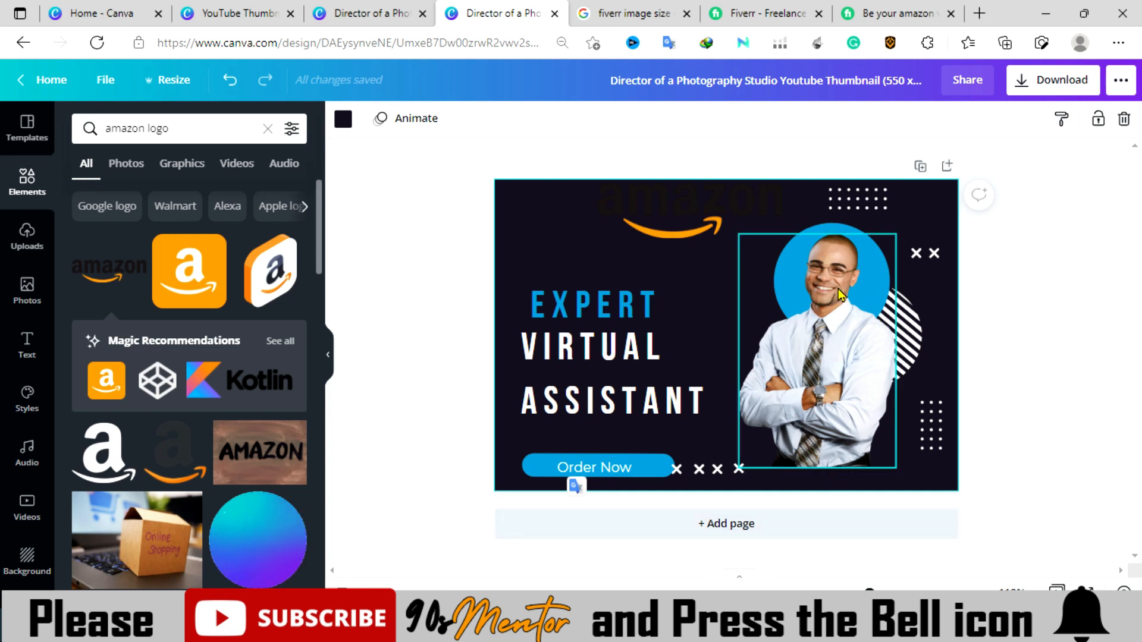
Upload the cut-out photo of the man pointing with his thumb and place it on the page beside the current man
{"action": "left_click_drag", "start_coordinate": [836, 387], "coordinate": [847, 390]}
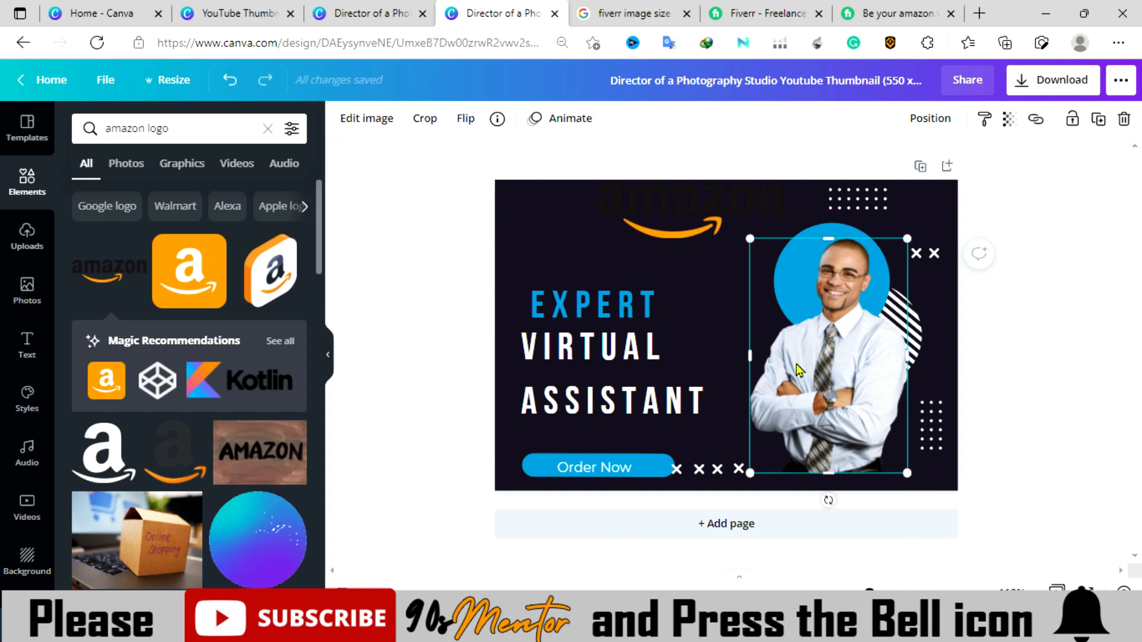
{"action": "left_click", "coordinate": [26, 243]}
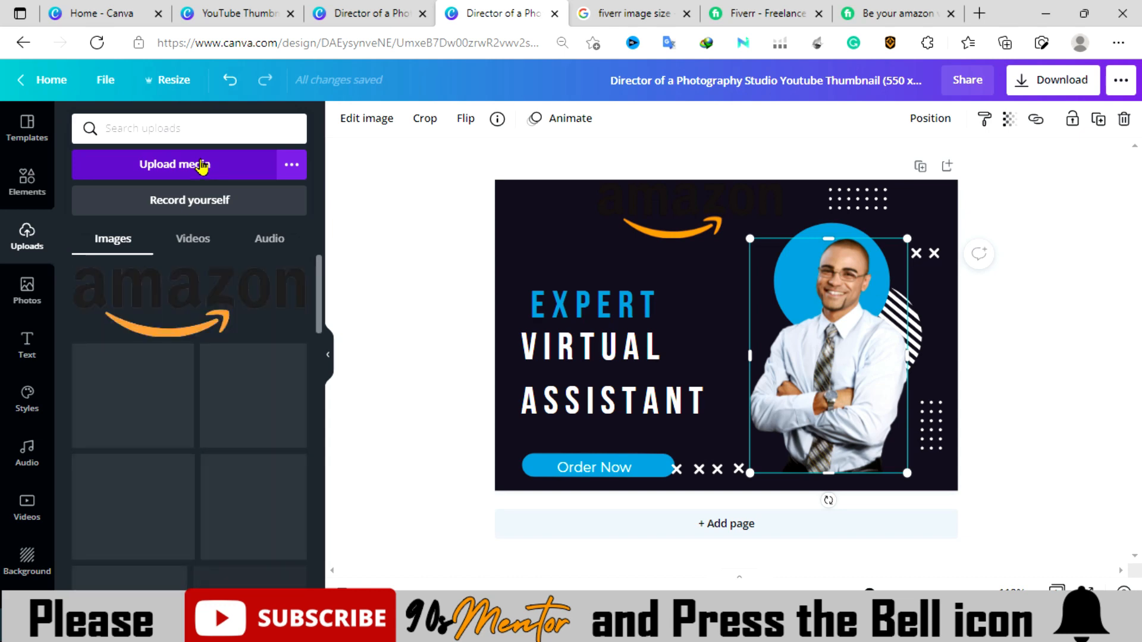
{"action": "left_click", "coordinate": [209, 165]}
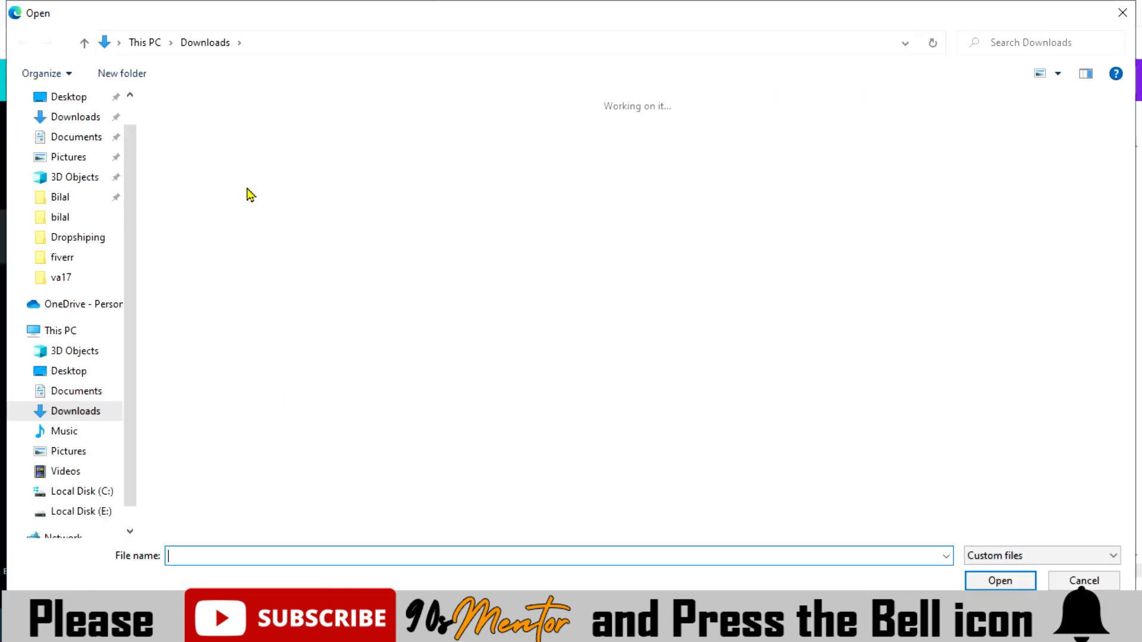
{"action": "double_click", "coordinate": [1070, 215]}
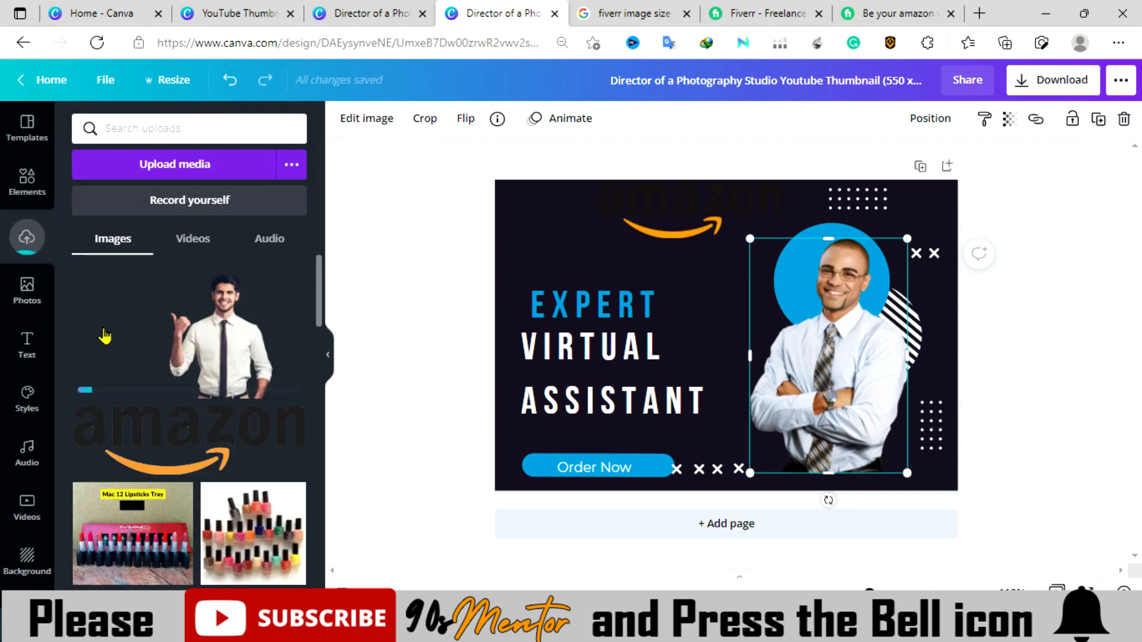
{"action": "left_click", "coordinate": [228, 345]}
{"action": "left_click_drag", "start_coordinate": [765, 356], "coordinate": [701, 328]}
Delete the template's photo of the man with glasses and folded arms
{"action": "left_click", "coordinate": [816, 370]}
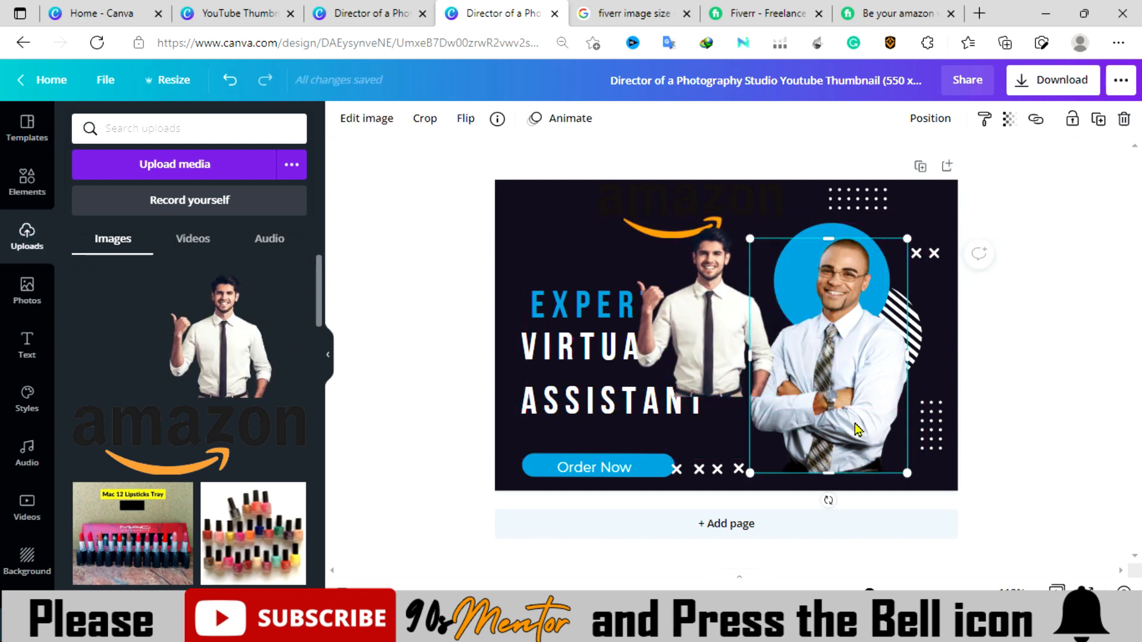
{"action": "right_click", "coordinate": [831, 427]}
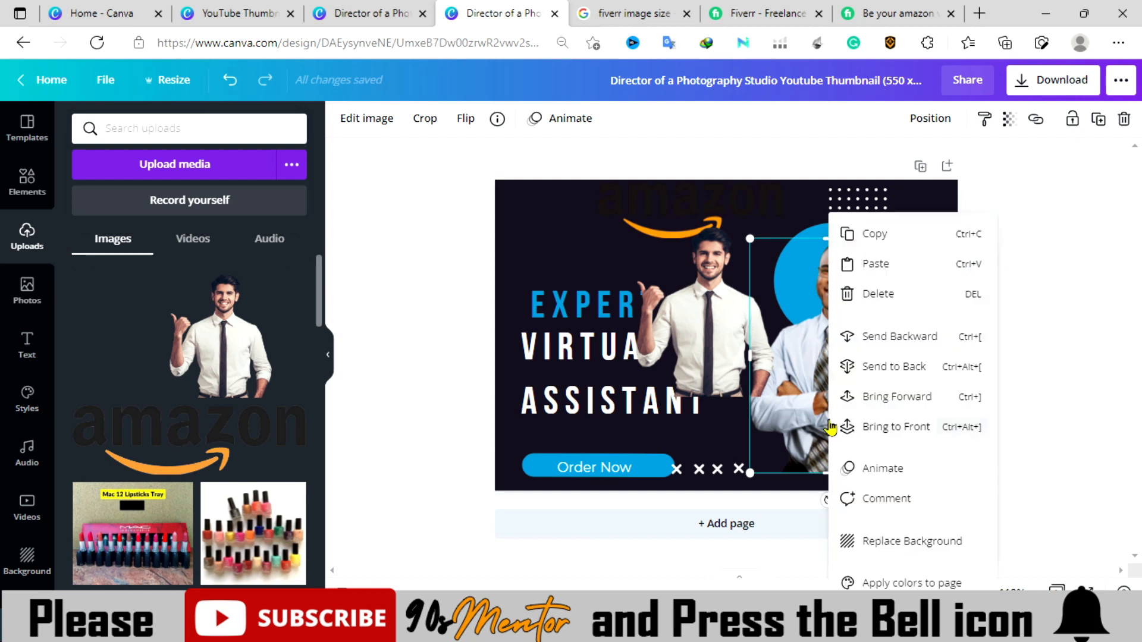
{"action": "left_click", "coordinate": [894, 294]}
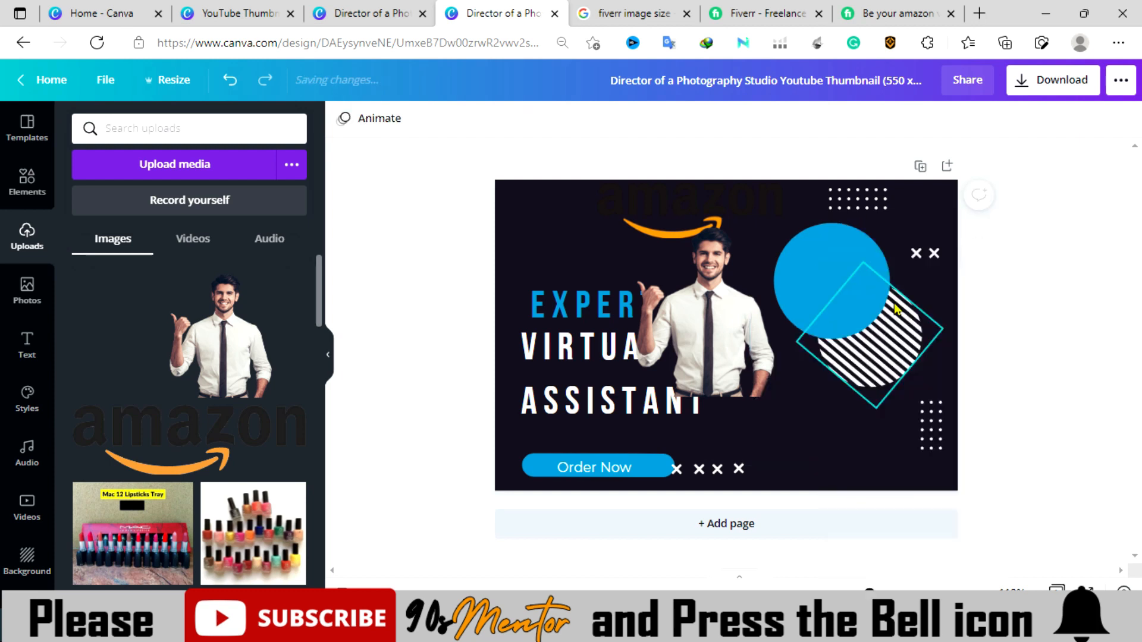
Enlarge the pointing man's photo and position it over the blue circle, with its lower edge on the page's bottom edge
{"action": "left_click_drag", "start_coordinate": [719, 354], "coordinate": [856, 444]}
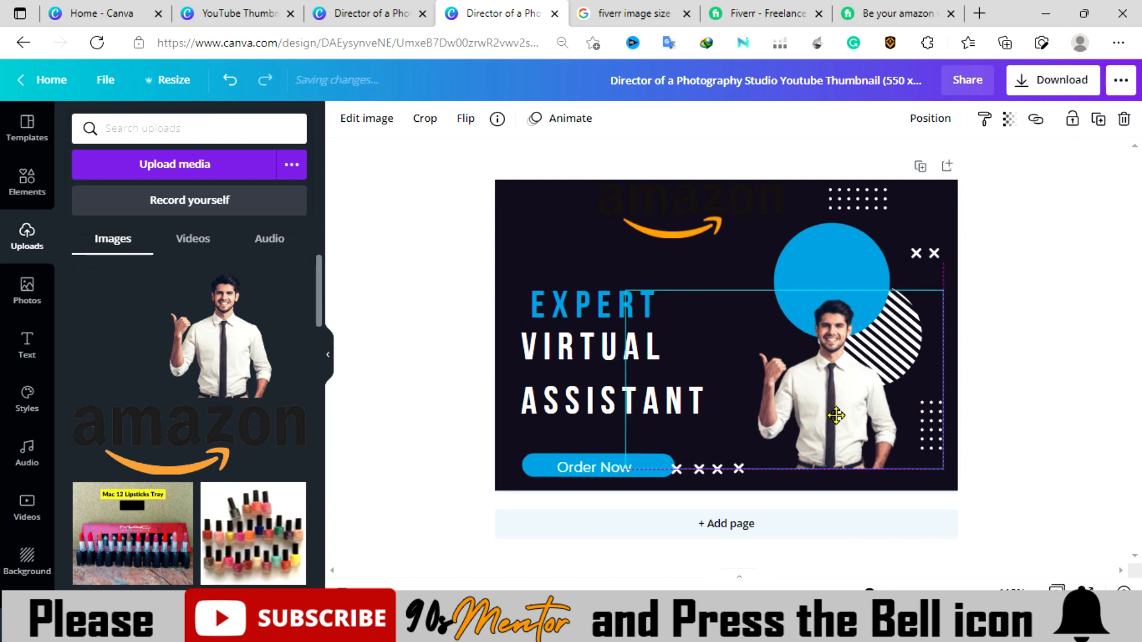
{"action": "left_click_drag", "start_coordinate": [628, 304], "coordinate": [466, 142]}
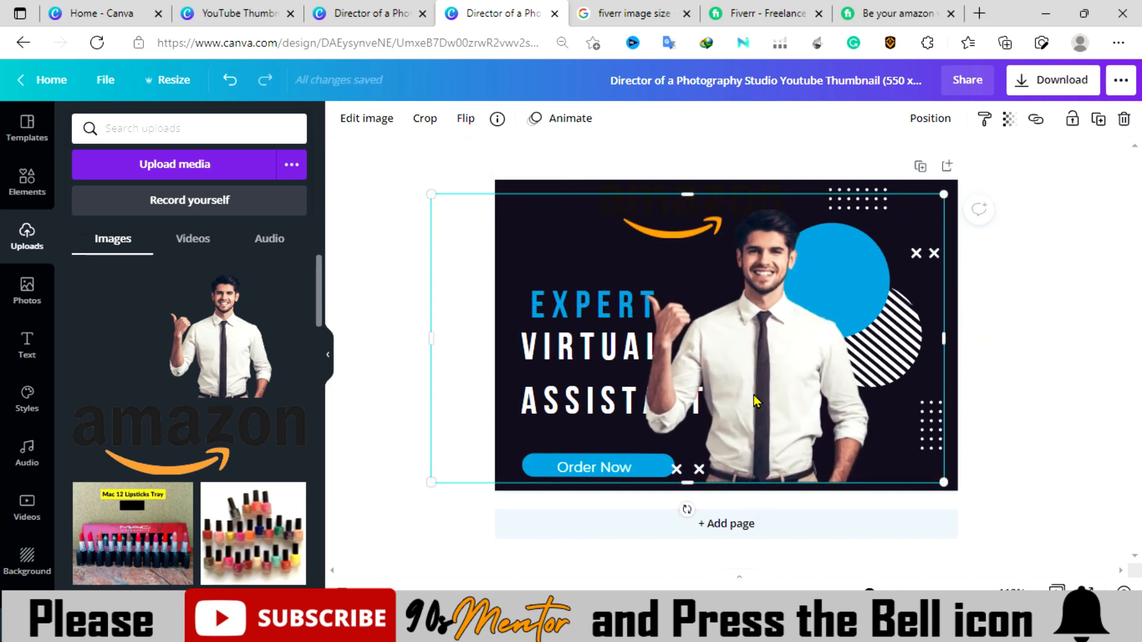
{"action": "left_click_drag", "start_coordinate": [759, 394], "coordinate": [811, 394]}
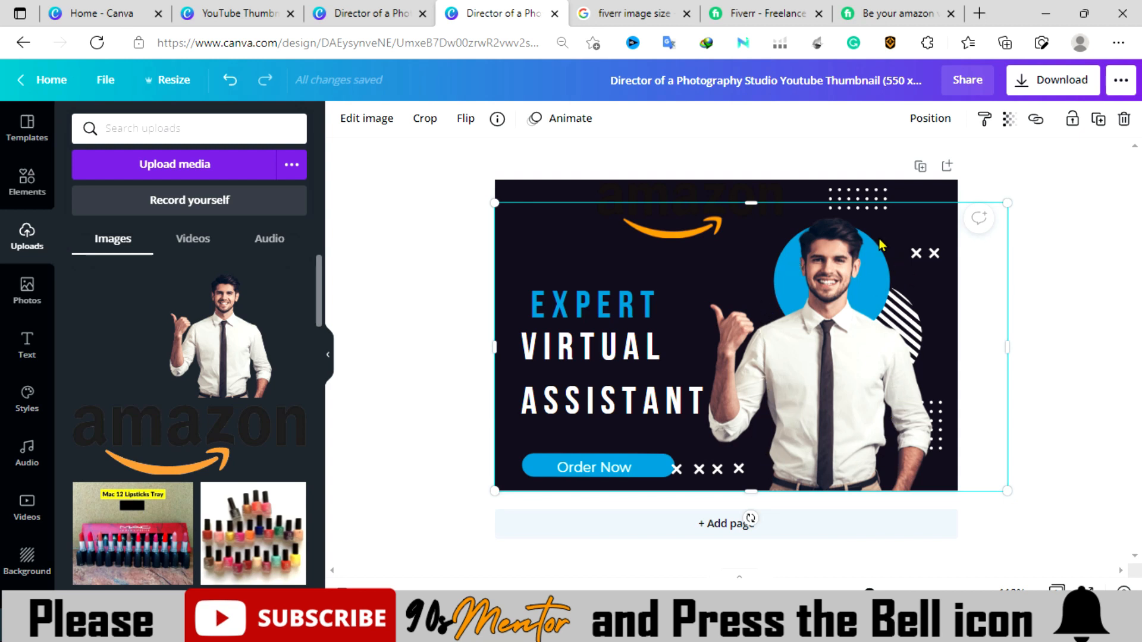
{"action": "left_click", "coordinate": [717, 501]}
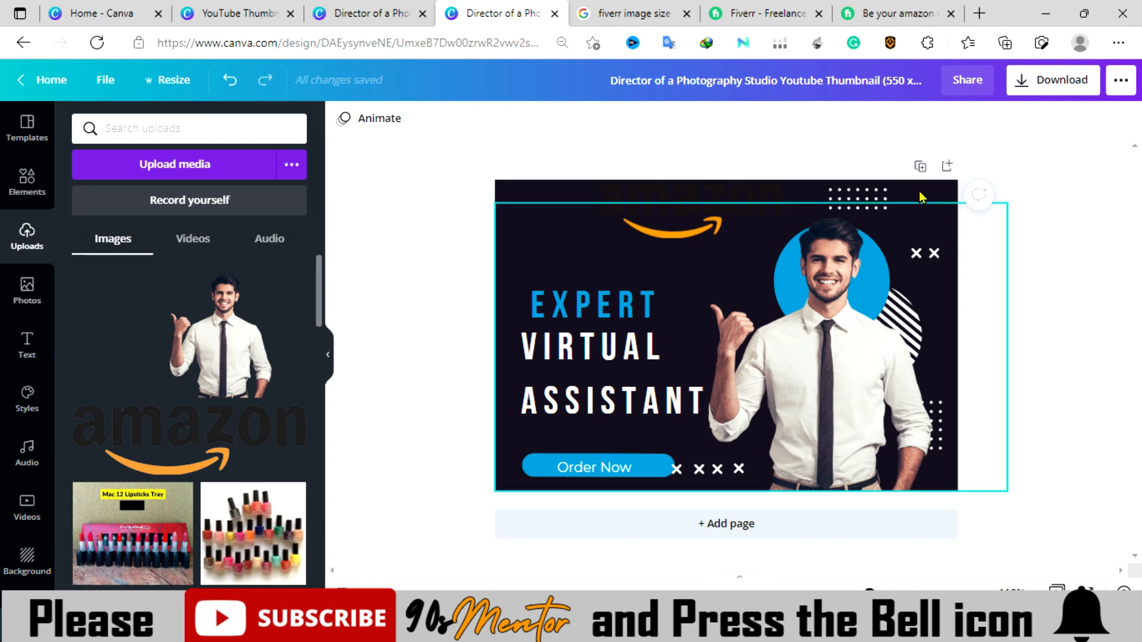
Switch to Fiverr and rerun the recent search "virtual assistant amazon"
{"action": "left_click", "coordinate": [771, 8]}
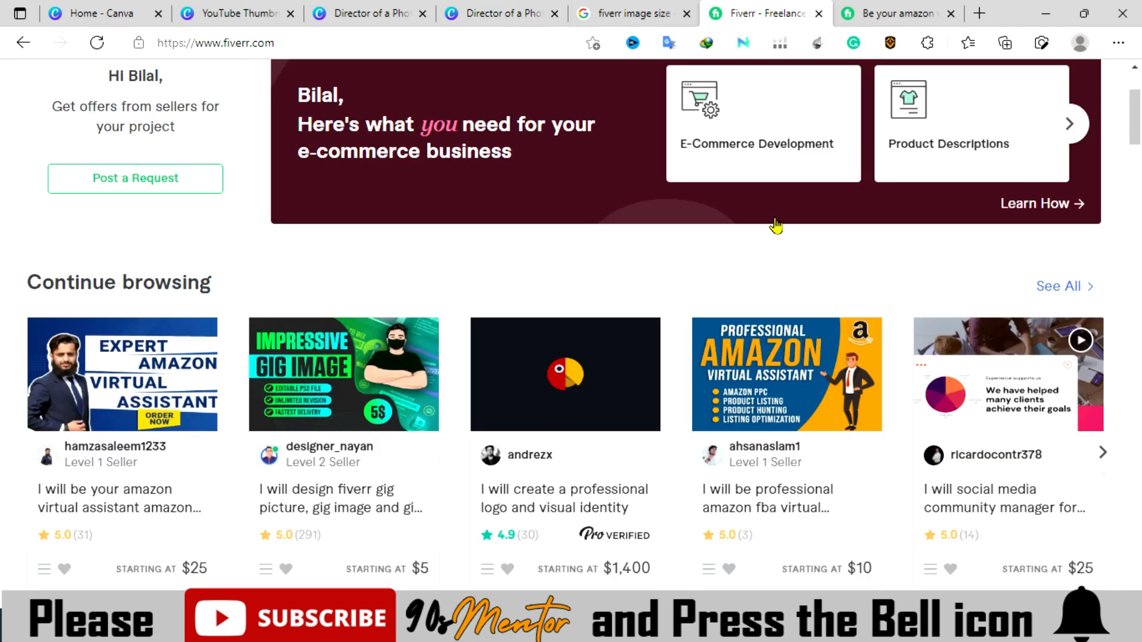
{"action": "scroll", "coordinate": [272, 374], "scroll_direction": "up", "scroll_amount": 3}
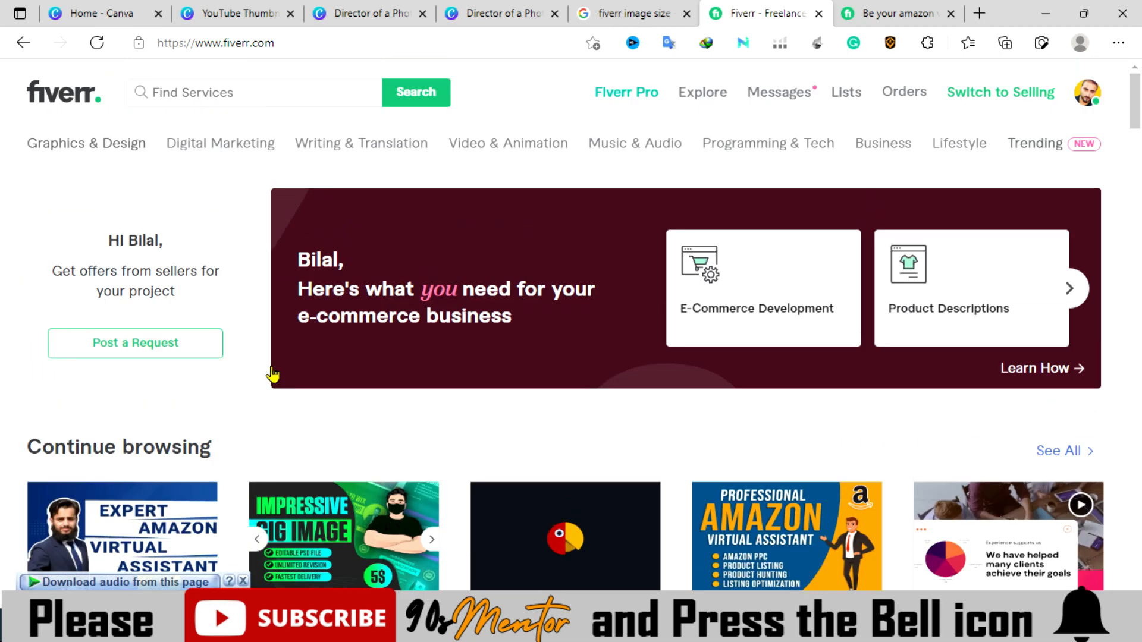
{"action": "left_click", "coordinate": [238, 89]}
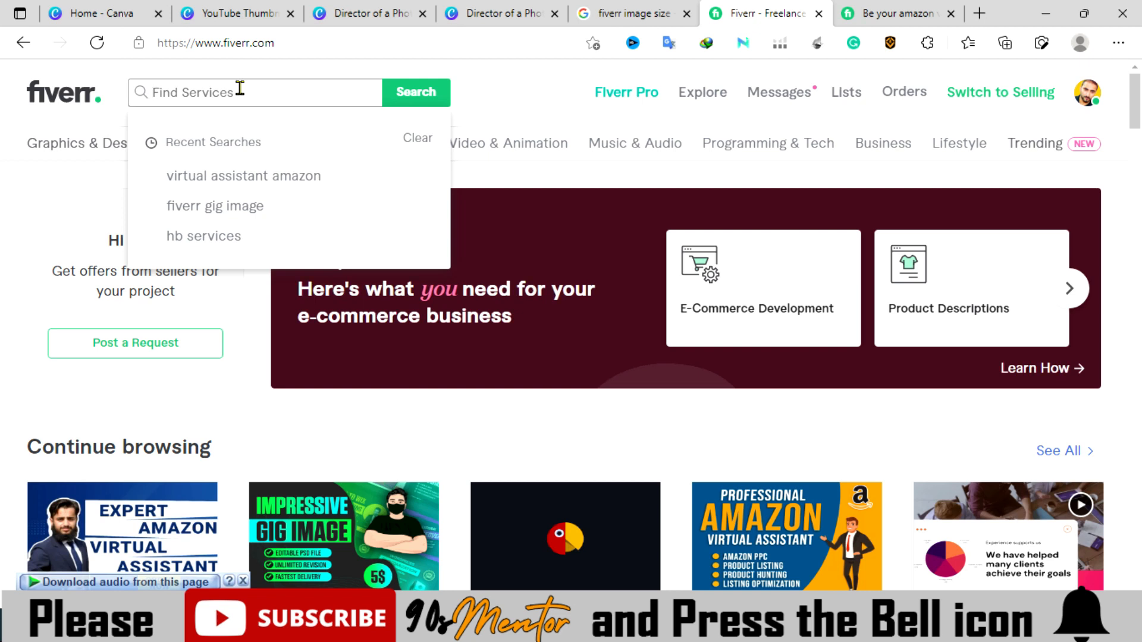
{"action": "left_click", "coordinate": [289, 173]}
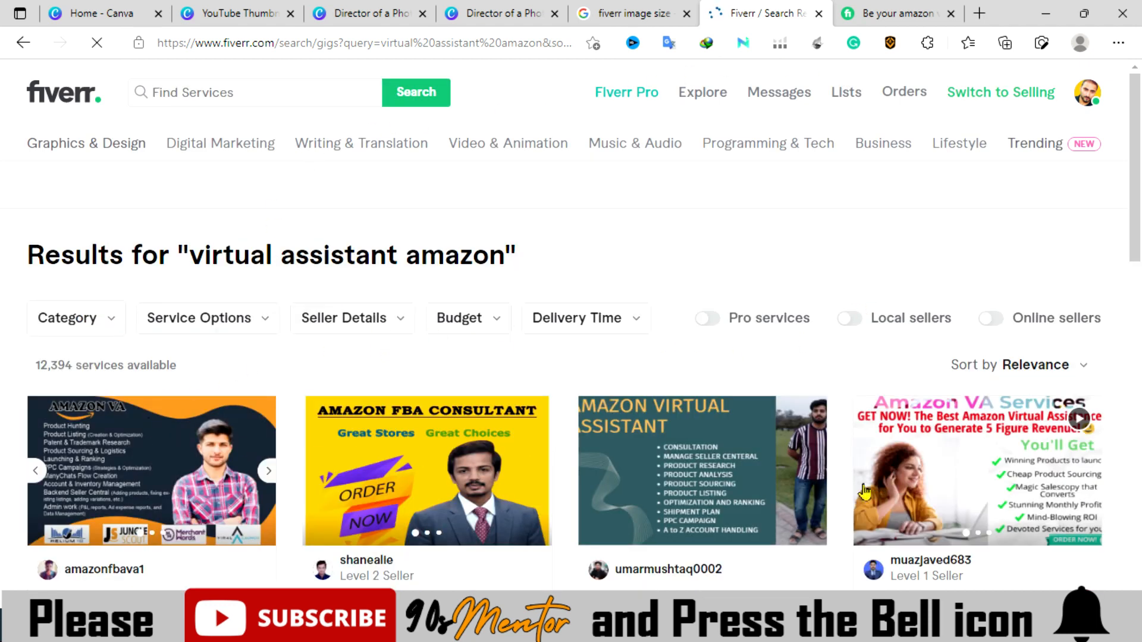
Browse the thumbnails of competing Amazon virtual assistant gigs, examining their layouts, colours, headlines and use of photos
{"action": "scroll", "coordinate": [220, 401], "scroll_direction": "down", "scroll_amount": 7}
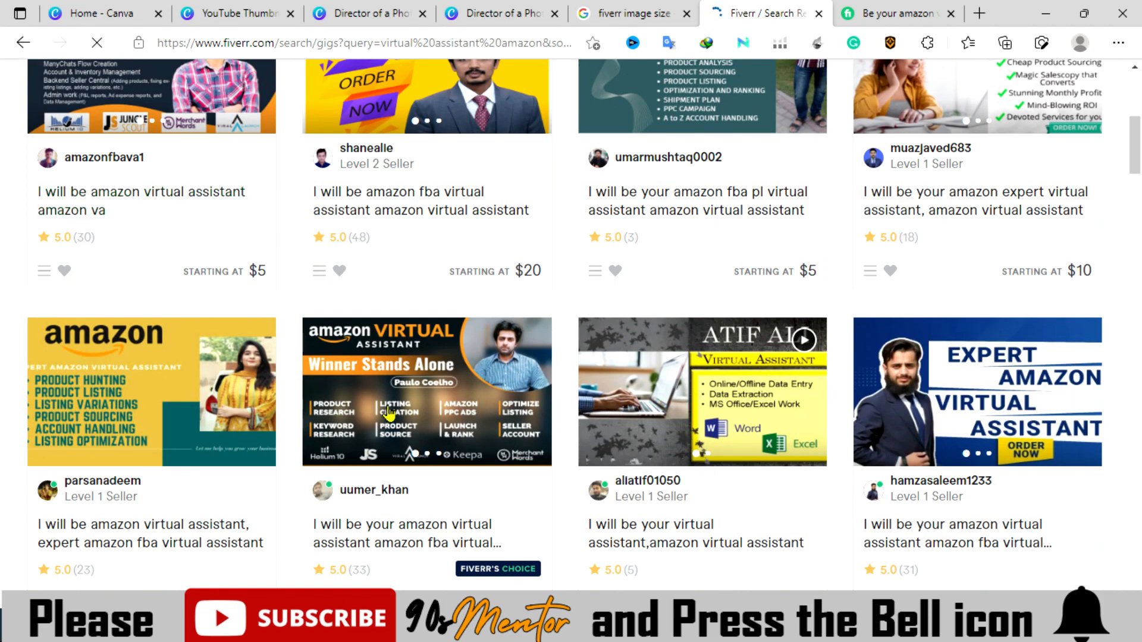
{"action": "scroll", "coordinate": [388, 412], "scroll_direction": "down", "scroll_amount": 4}
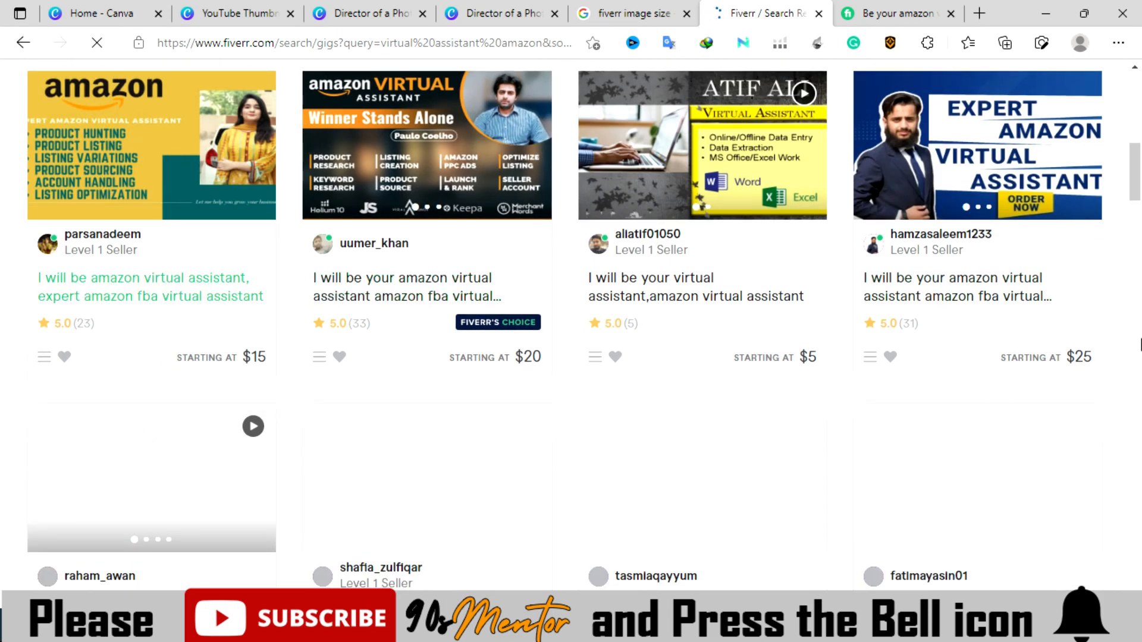
{"action": "scroll", "coordinate": [910, 263], "scroll_direction": "up", "scroll_amount": 4}
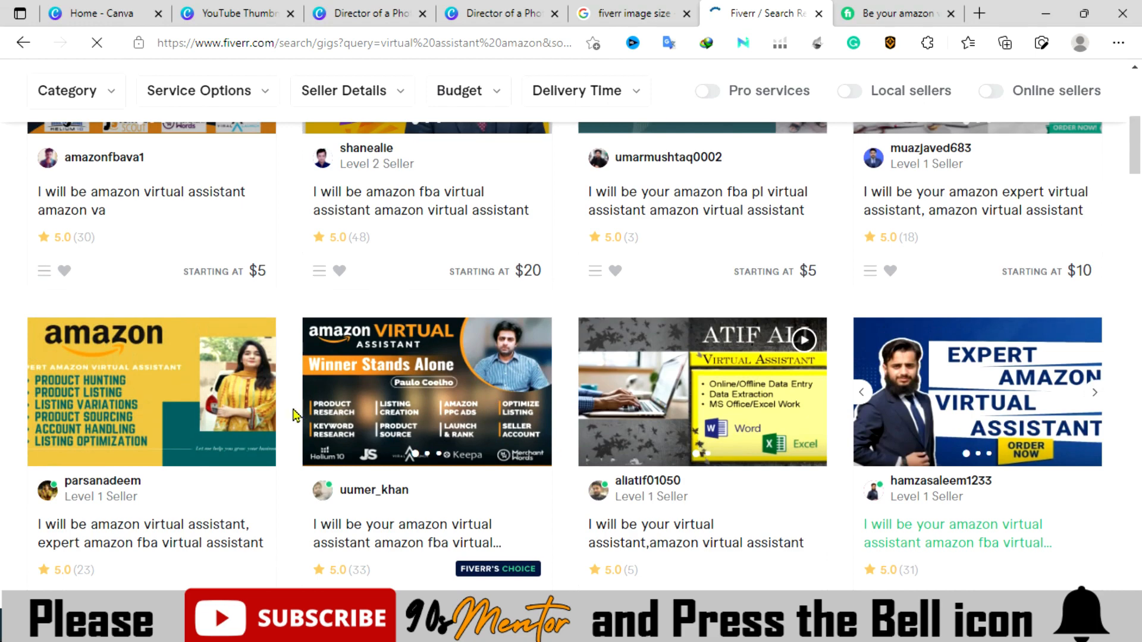
{"action": "scroll", "coordinate": [823, 446], "scroll_direction": "down", "scroll_amount": 4}
{"action": "scroll", "coordinate": [316, 434], "scroll_direction": "up", "scroll_amount": 5}
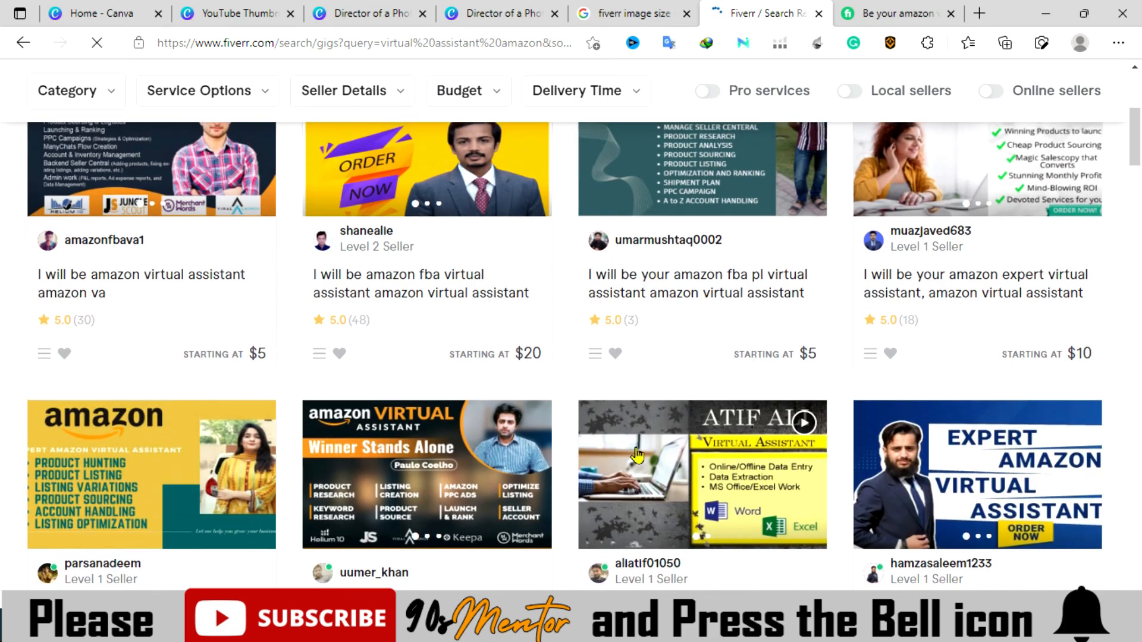
{"action": "scroll", "coordinate": [1048, 219], "scroll_direction": "up", "scroll_amount": 1}
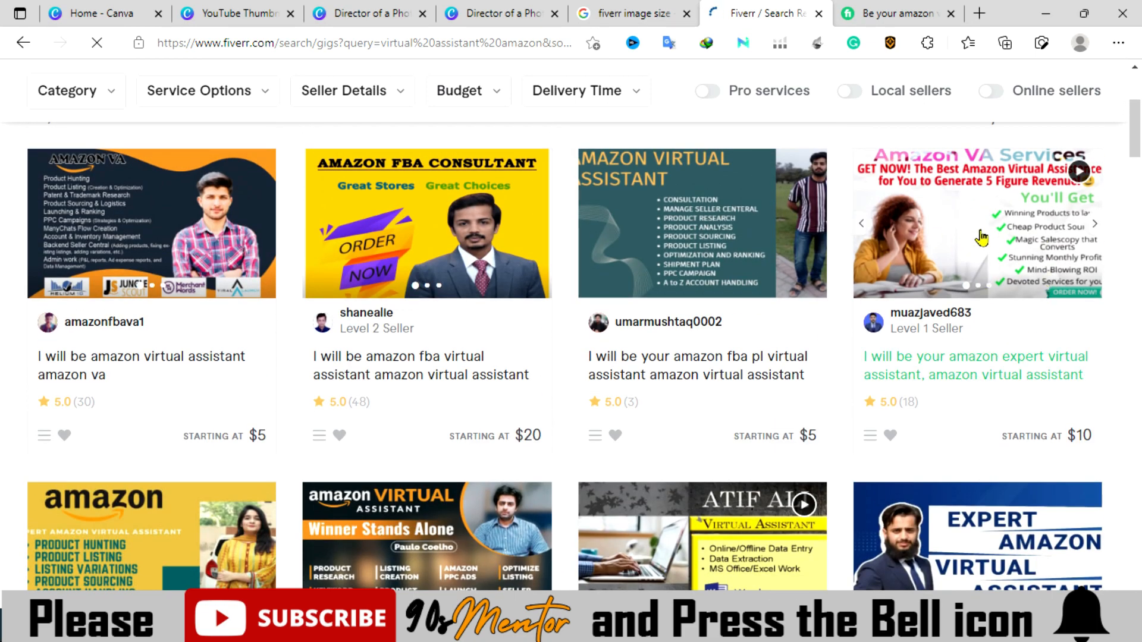
{"action": "scroll", "coordinate": [557, 287], "scroll_direction": "down", "scroll_amount": 5}
{"action": "scroll", "coordinate": [89, 220], "scroll_direction": "up", "scroll_amount": 1}
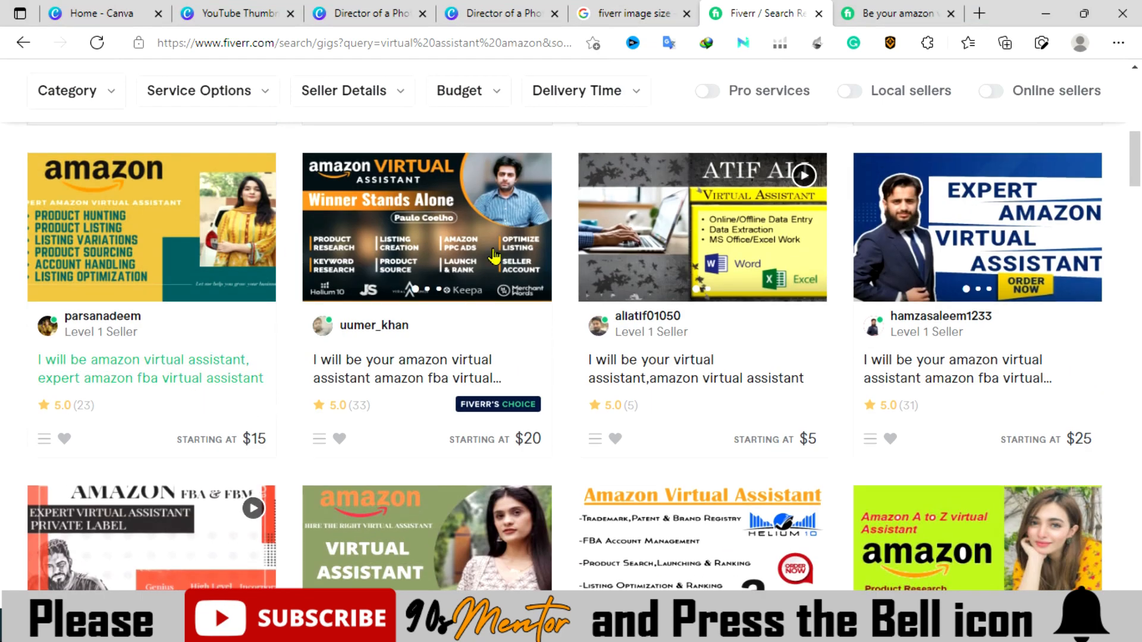
{"action": "scroll", "coordinate": [64, 361], "scroll_direction": "down", "scroll_amount": 5}
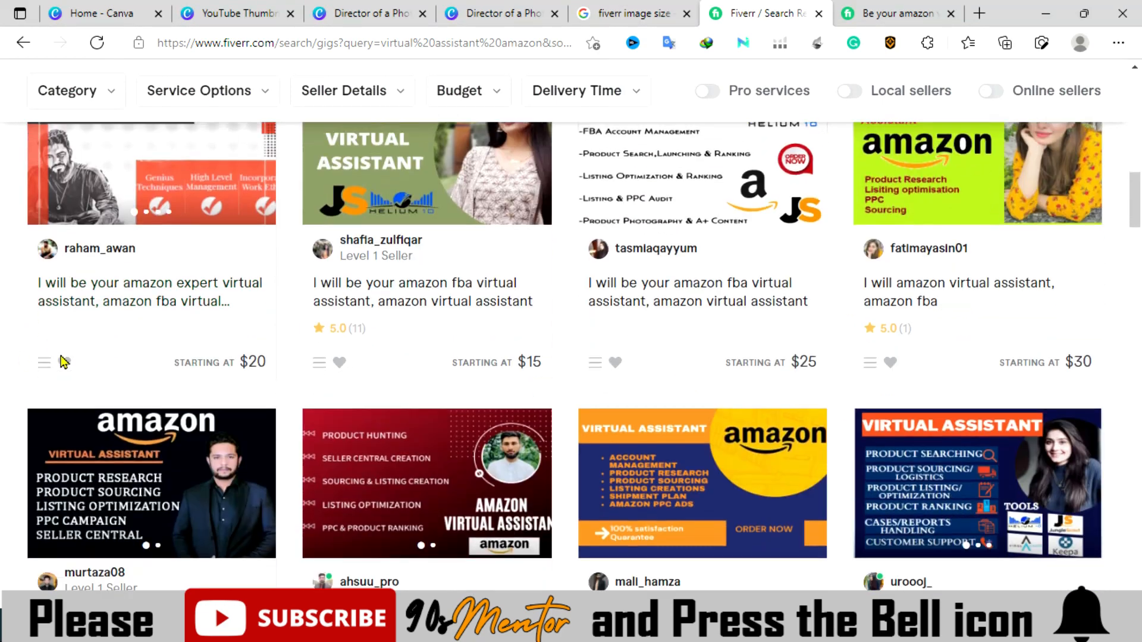
{"action": "scroll", "coordinate": [253, 367], "scroll_direction": "down", "scroll_amount": 3}
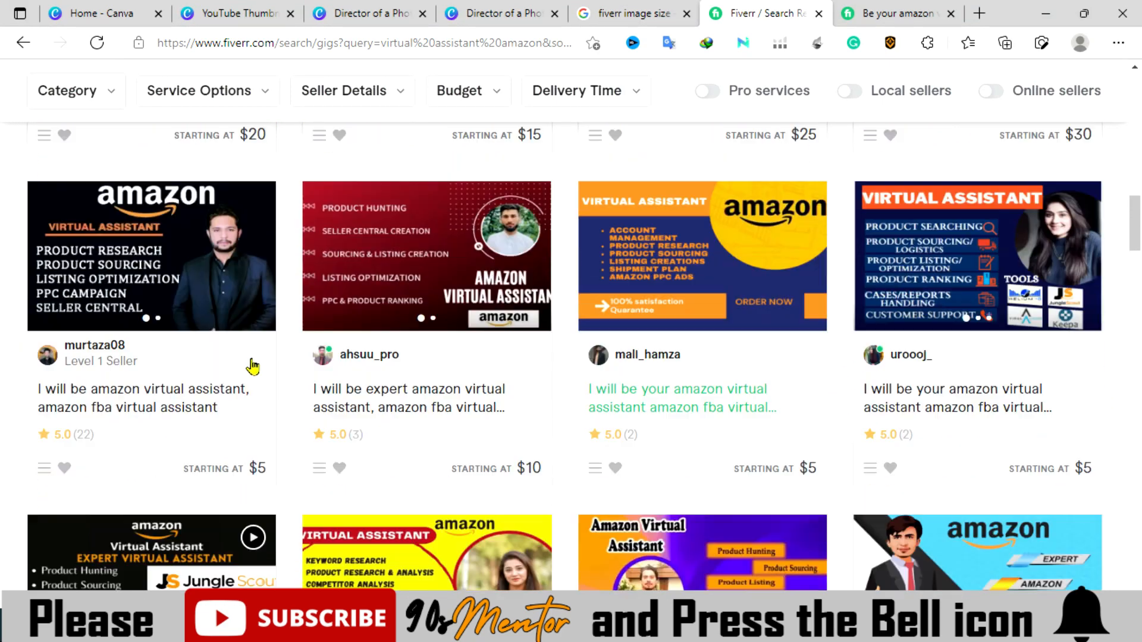
{"action": "scroll", "coordinate": [253, 367], "scroll_direction": "down", "scroll_amount": 3}
{"action": "scroll", "coordinate": [966, 429], "scroll_direction": "down", "scroll_amount": 2}
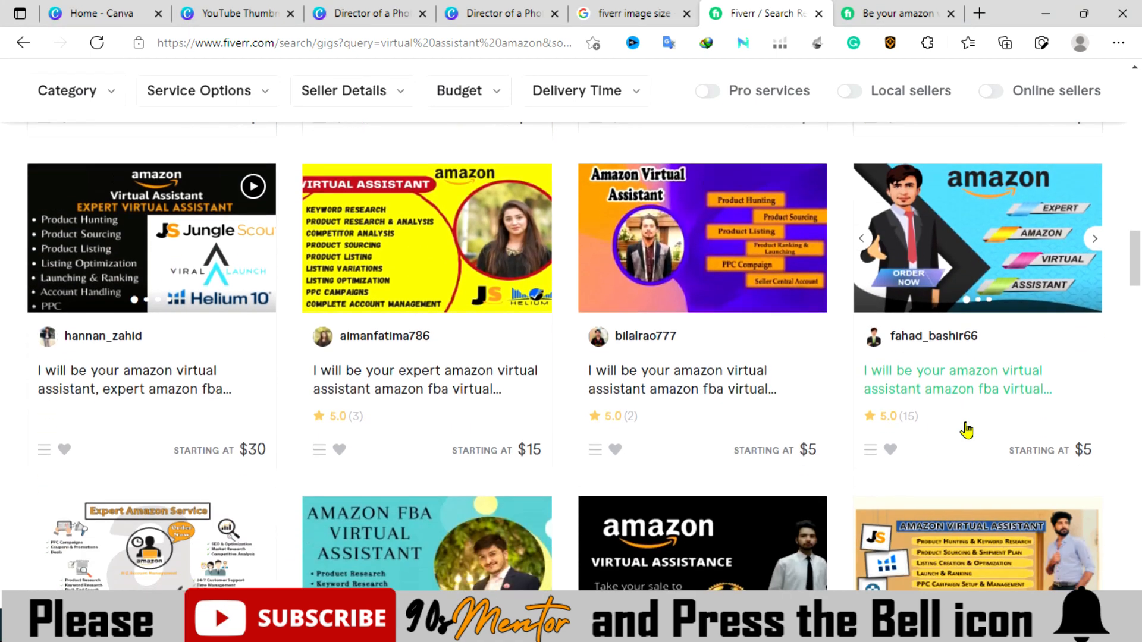
{"action": "scroll", "coordinate": [966, 429], "scroll_direction": "down", "scroll_amount": 3}
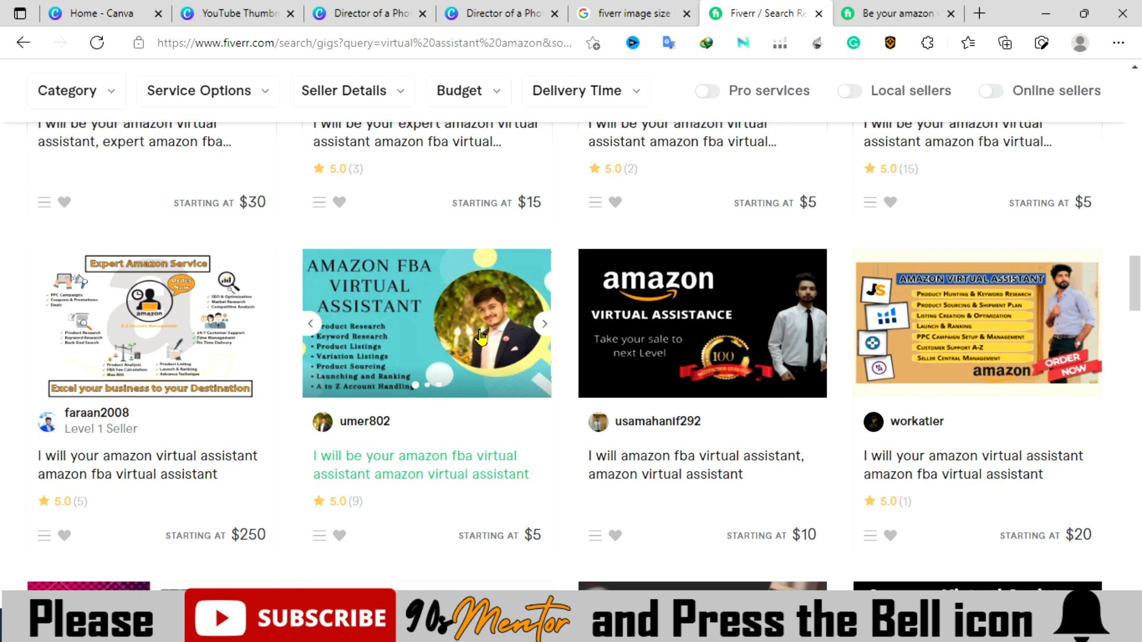
{"action": "scroll", "coordinate": [481, 336], "scroll_direction": "down", "scroll_amount": 3}
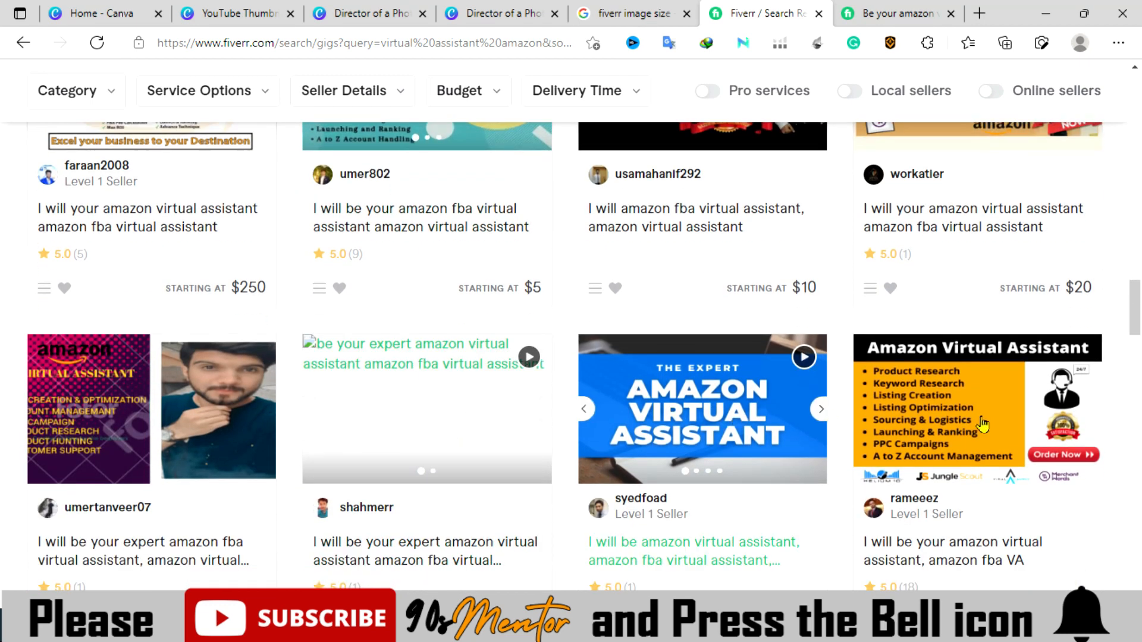
{"action": "scroll", "coordinate": [420, 436], "scroll_direction": "down", "scroll_amount": 4}
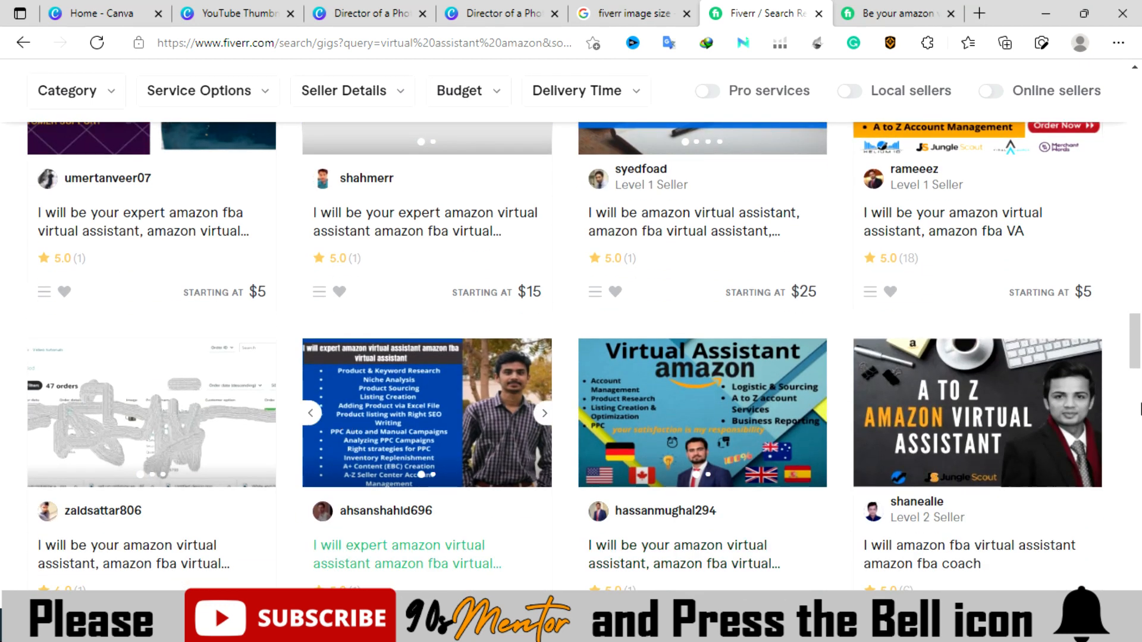
{"action": "scroll", "coordinate": [119, 292], "scroll_direction": "down", "scroll_amount": 2}
{"action": "scroll", "coordinate": [119, 291], "scroll_direction": "down", "scroll_amount": 2}
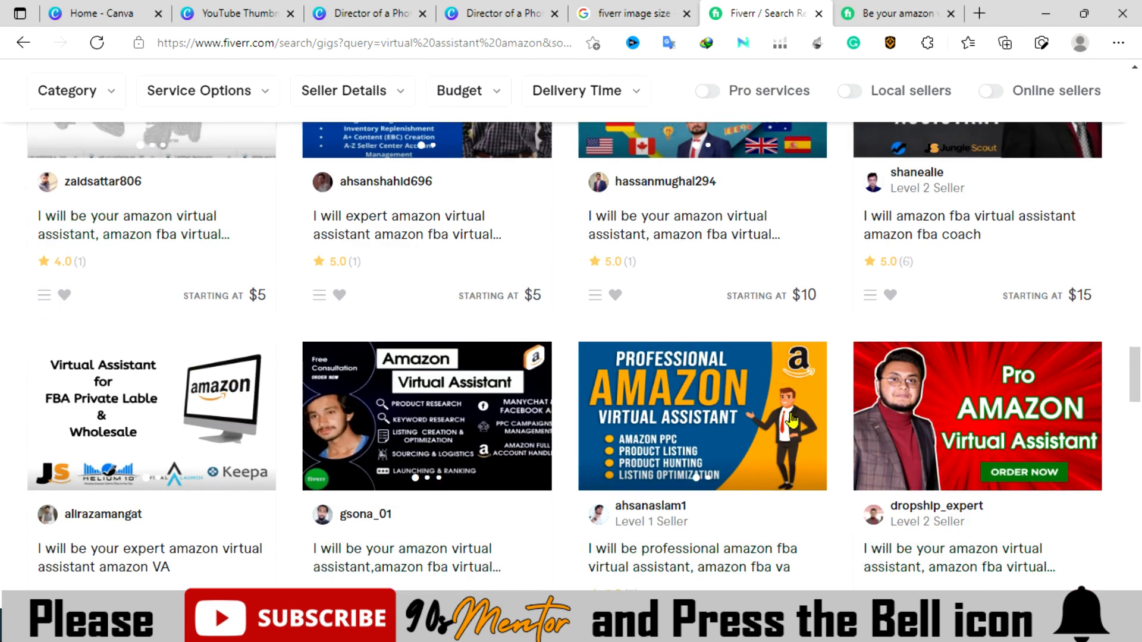
{"action": "left_click", "coordinate": [487, 13]}
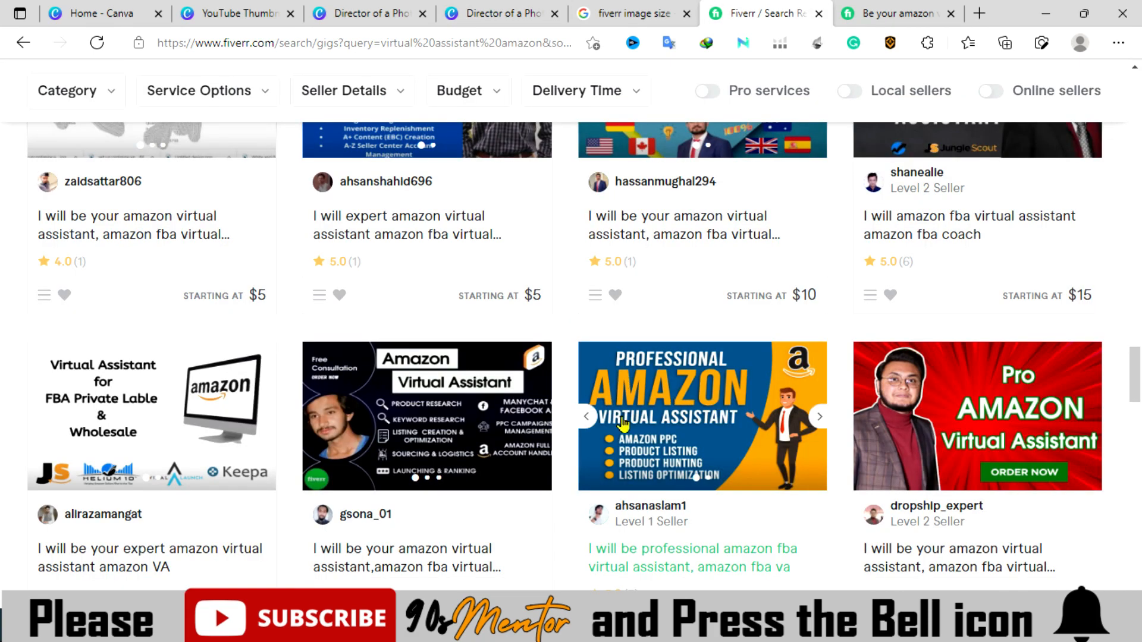
{"action": "scroll", "coordinate": [623, 423], "scroll_direction": "up", "scroll_amount": 3}
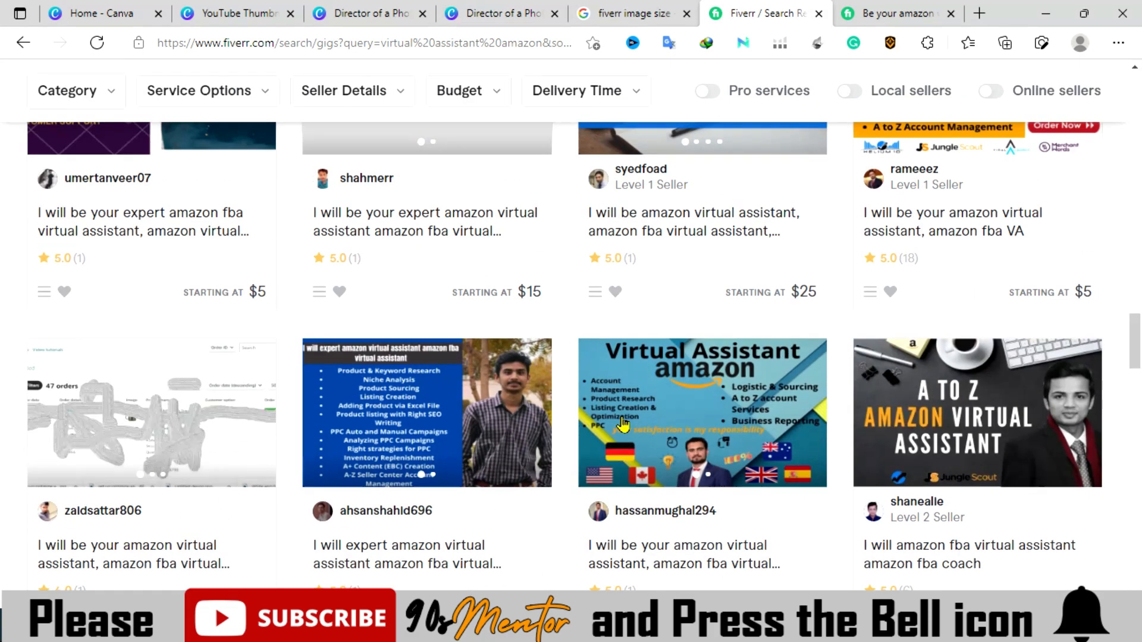
{"action": "scroll", "coordinate": [775, 342], "scroll_direction": "up", "scroll_amount": 4}
{"action": "scroll", "coordinate": [774, 342], "scroll_direction": "up", "scroll_amount": 4}
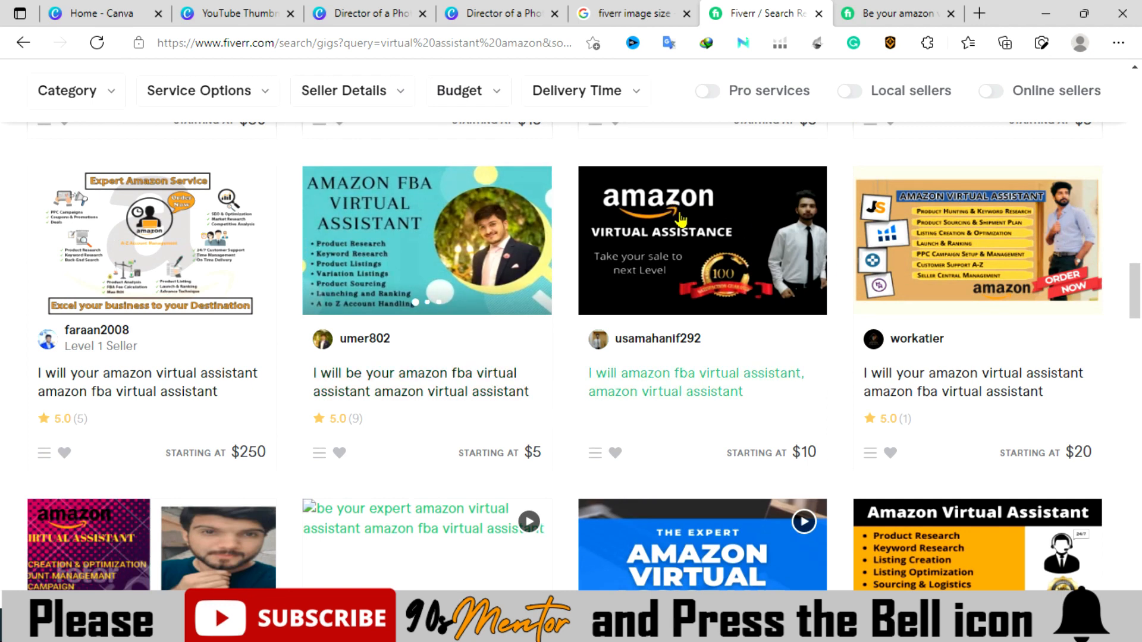
{"action": "scroll", "coordinate": [830, 294], "scroll_direction": "up", "scroll_amount": 5}
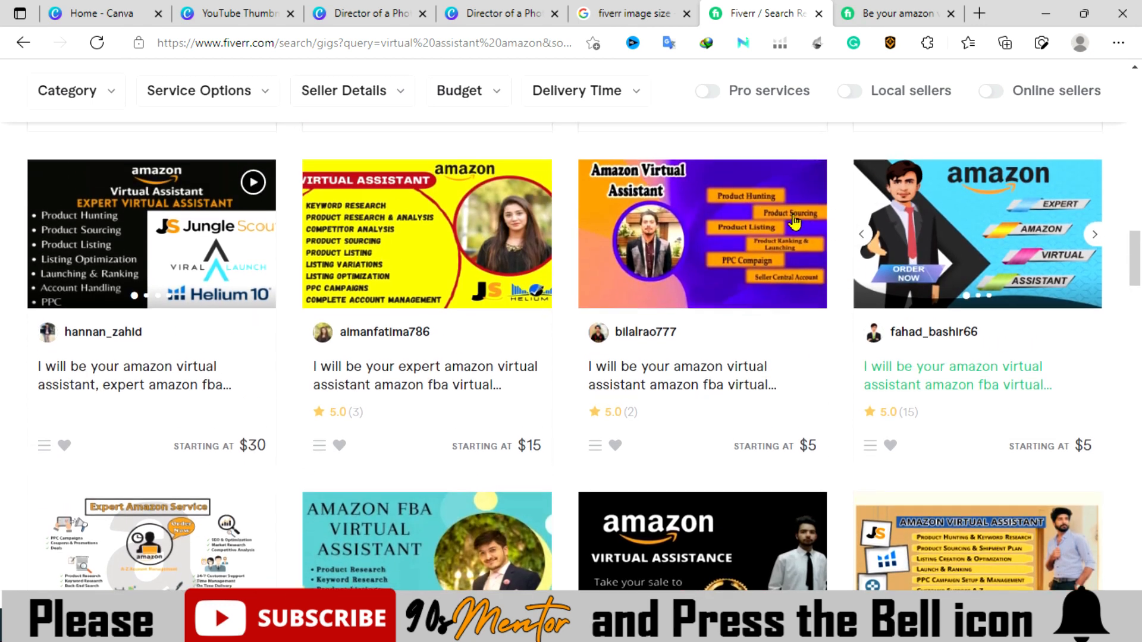
Return to the Canva gig design and recolour the page with the brand kit's "Untitled palette"
{"action": "left_click", "coordinate": [513, 14]}
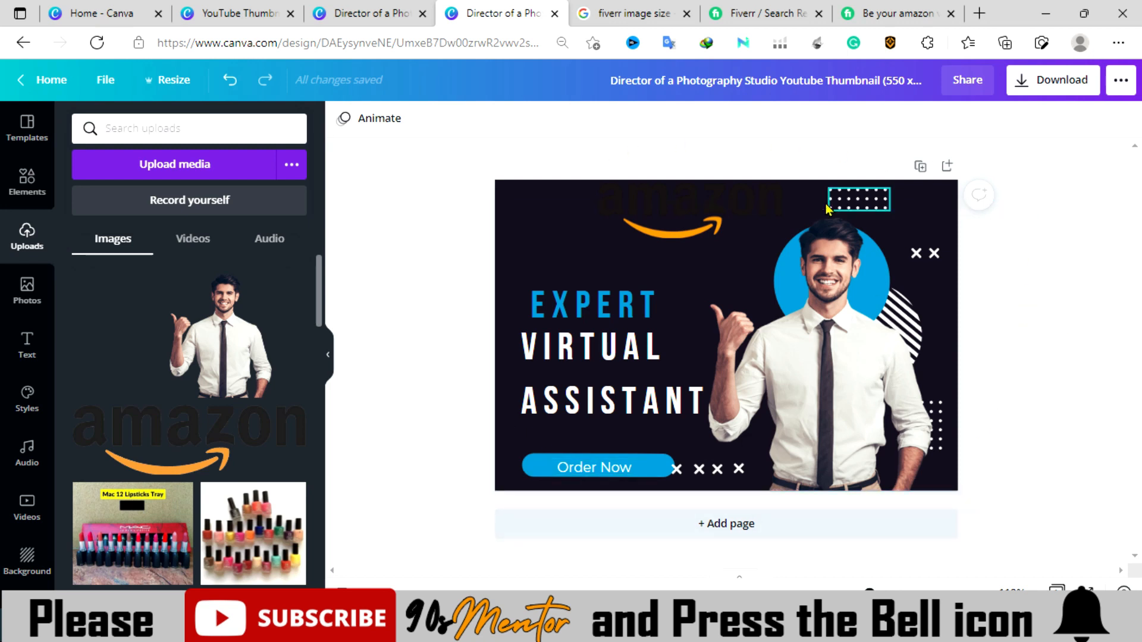
{"action": "left_click", "coordinate": [20, 405]}
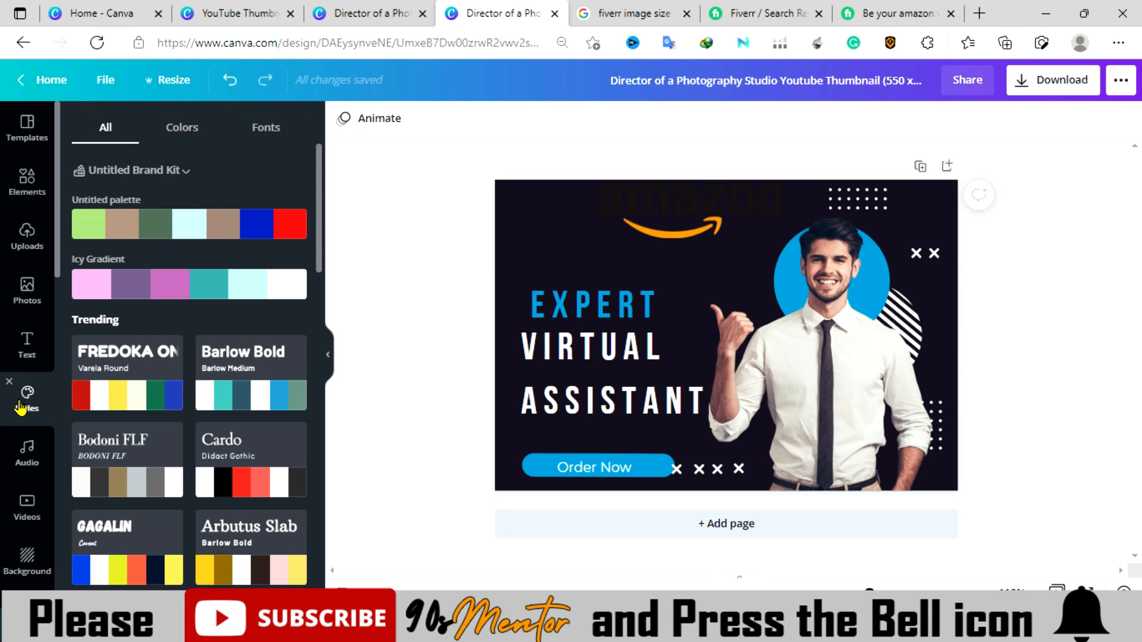
{"action": "left_click", "coordinate": [171, 235]}
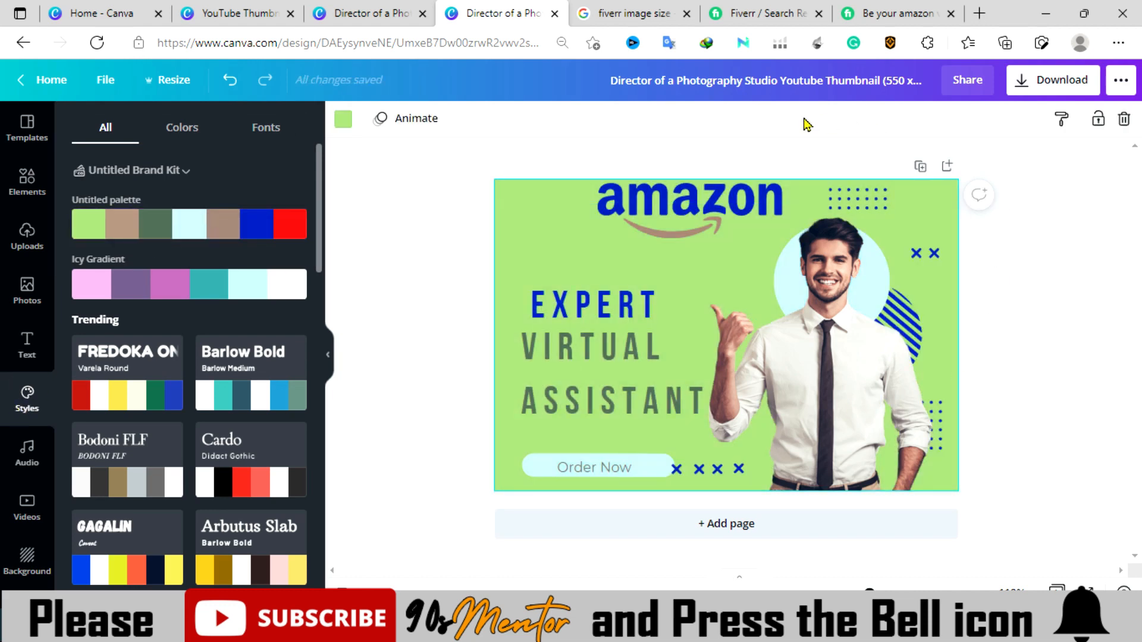
Enlarge the Amazon logo toward the page's left edge so it spans the space above the headline
{"action": "left_click", "coordinate": [542, 306]}
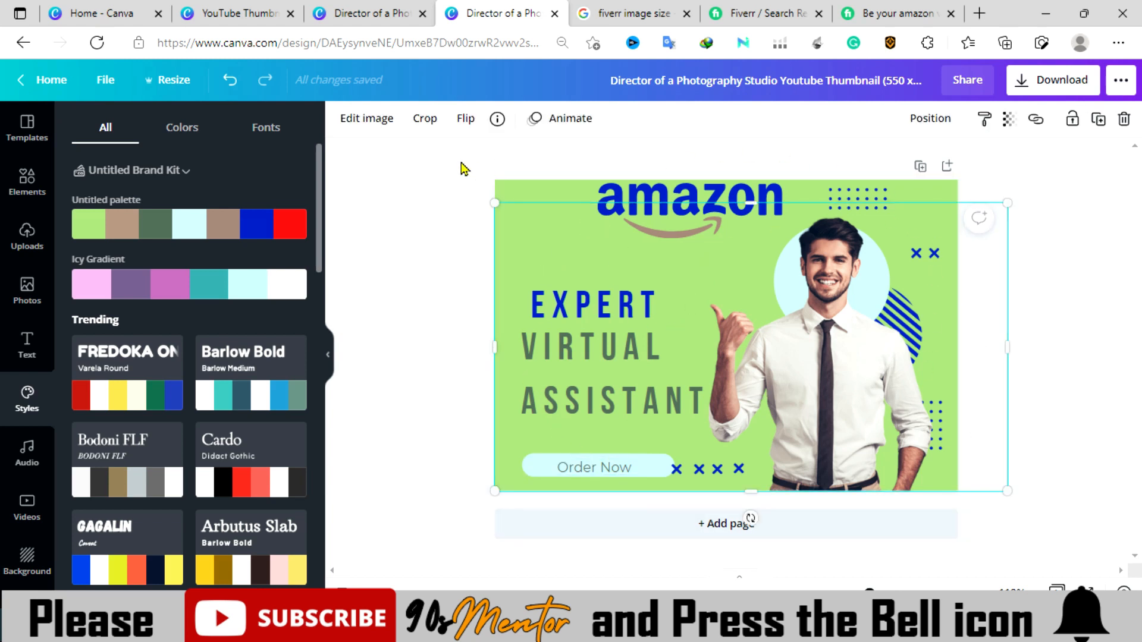
{"action": "left_click", "coordinate": [644, 199]}
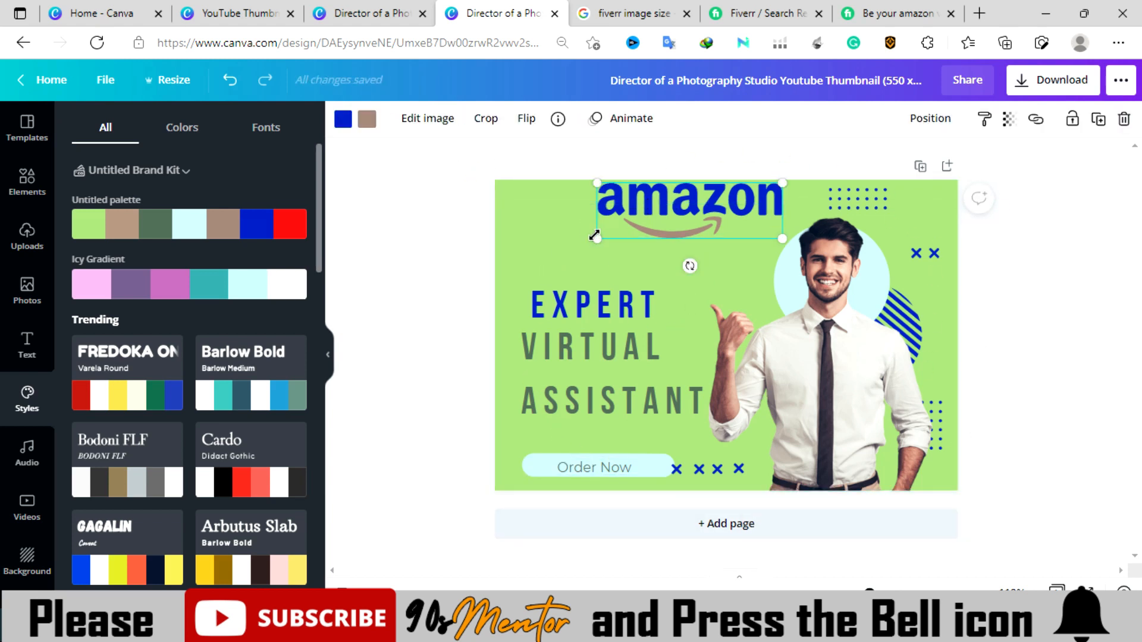
{"action": "left_click_drag", "start_coordinate": [597, 238], "coordinate": [498, 261]}
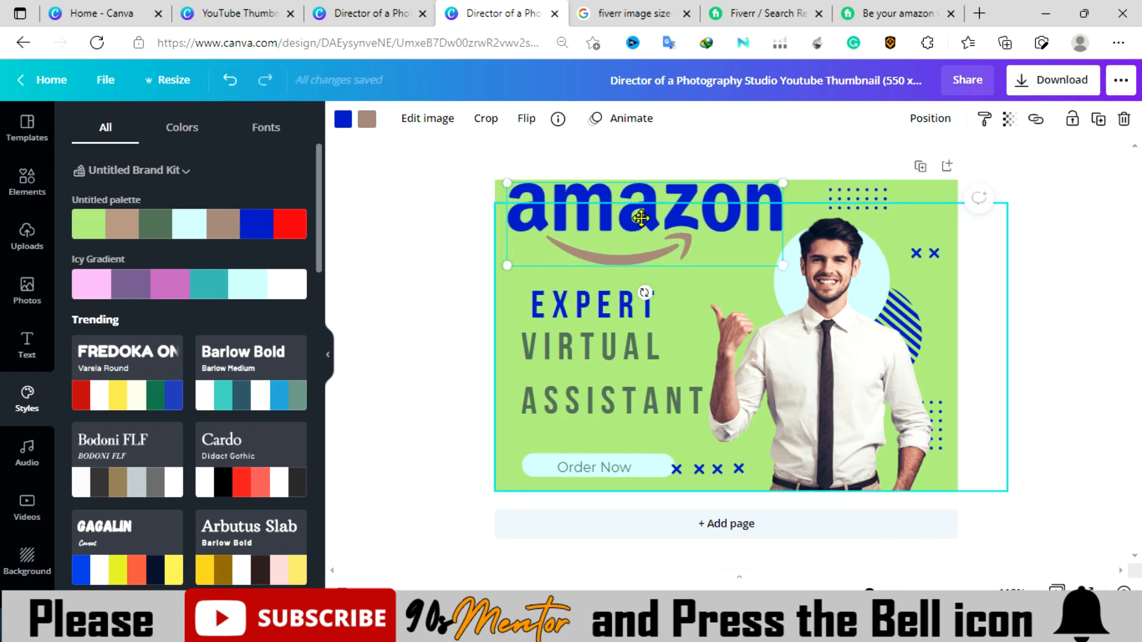
Shift the pointing man's photo to the right, clear of the "ASSISTANT" text
{"action": "mouse_move", "coordinate": [828, 337]}
{"action": "left_mouse_down"}
{"action": "mouse_move", "coordinate": [815, 343]}
{"action": "mouse_move", "coordinate": [825, 350]}
{"action": "left_mouse_up"}
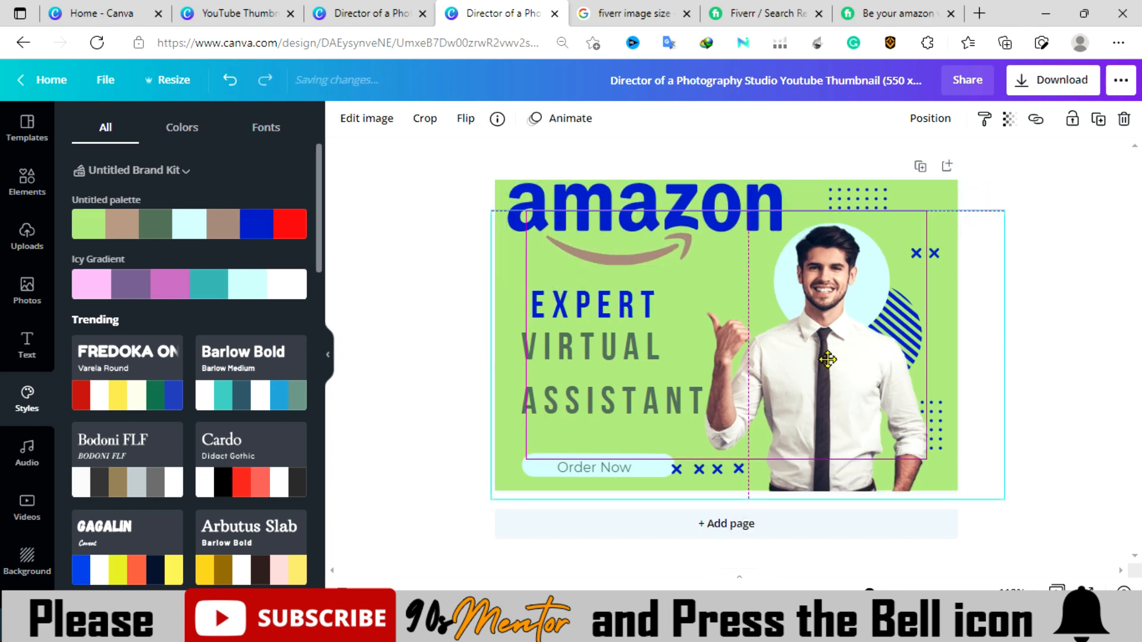
{"action": "left_click_drag", "start_coordinate": [675, 476], "coordinate": [695, 459]}
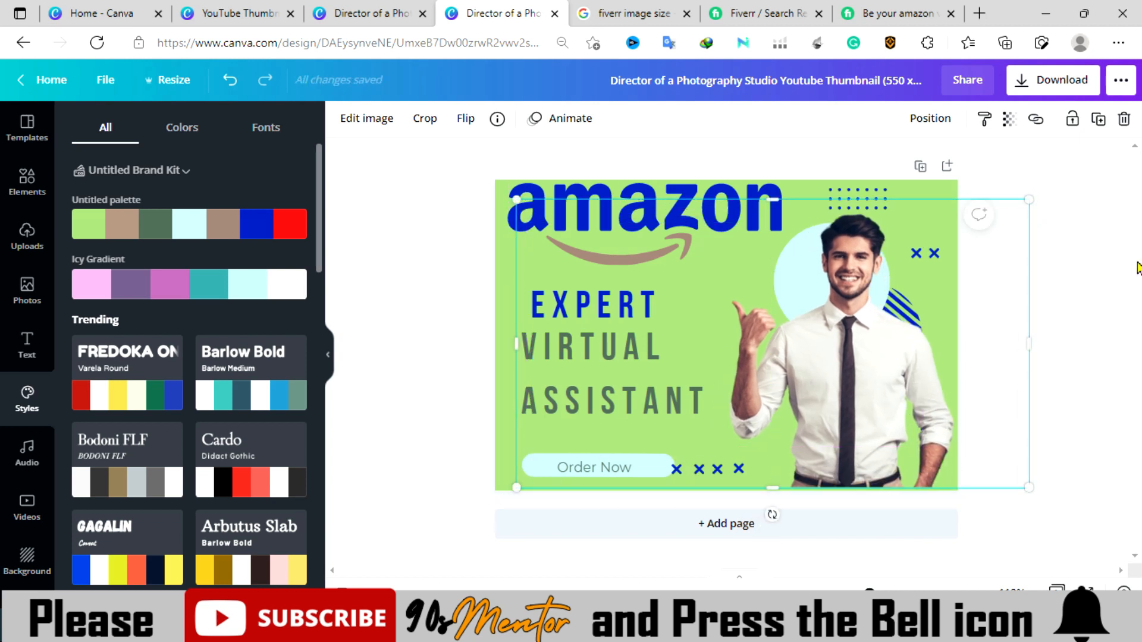
{"action": "left_click", "coordinate": [1114, 269]}
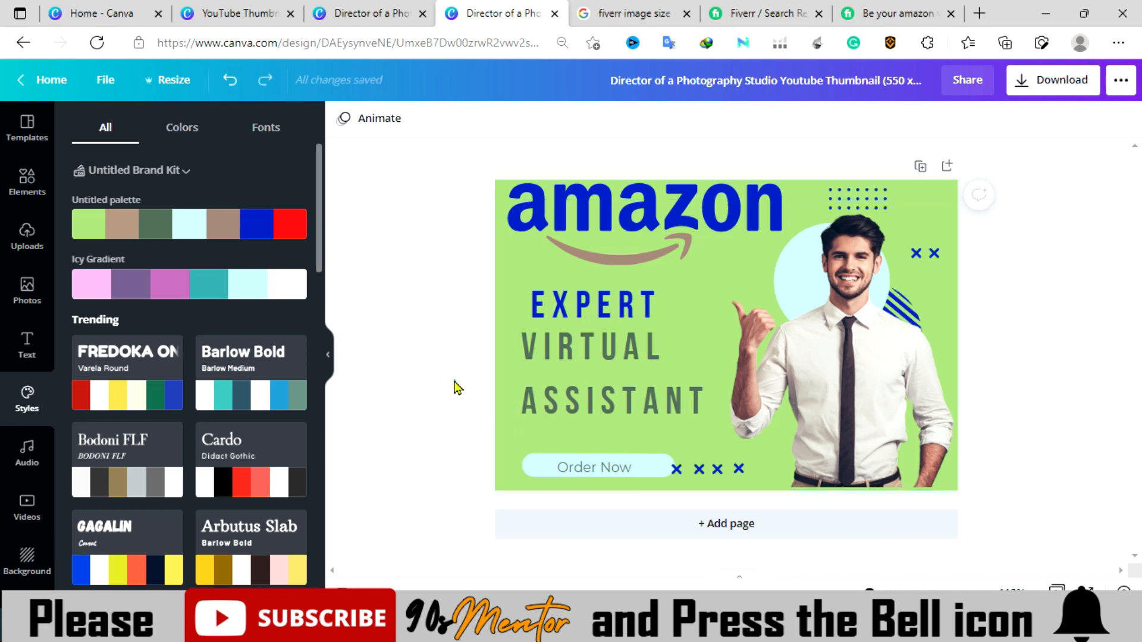
Try the Icy Gradient palette and the Barlow Bold, Fredoka One, Bodoni FLF, Cardo and Gagalin styles on the page
{"action": "left_click", "coordinate": [157, 291]}
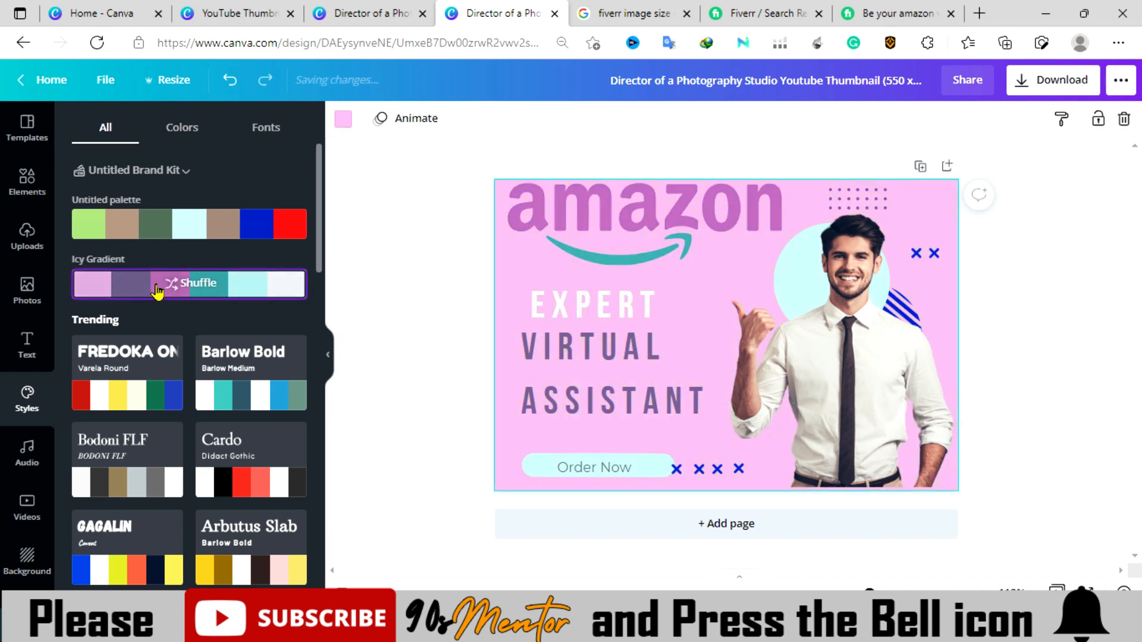
{"action": "left_click", "coordinate": [280, 398]}
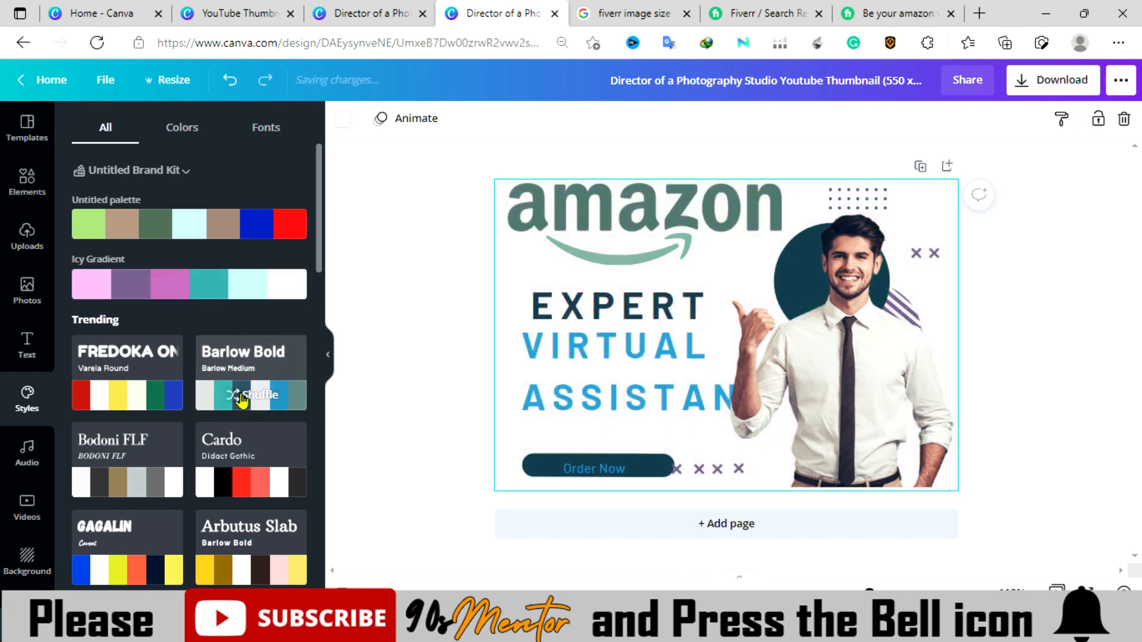
{"action": "left_click", "coordinate": [143, 403]}
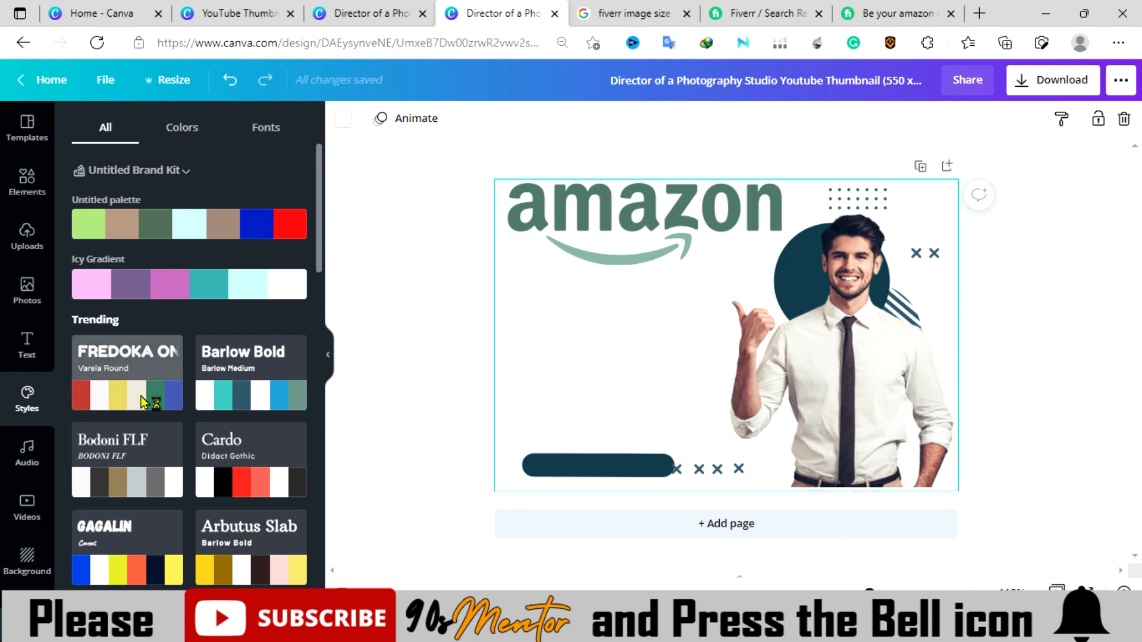
{"action": "scroll", "coordinate": [143, 410], "scroll_direction": "down", "scroll_amount": 1}
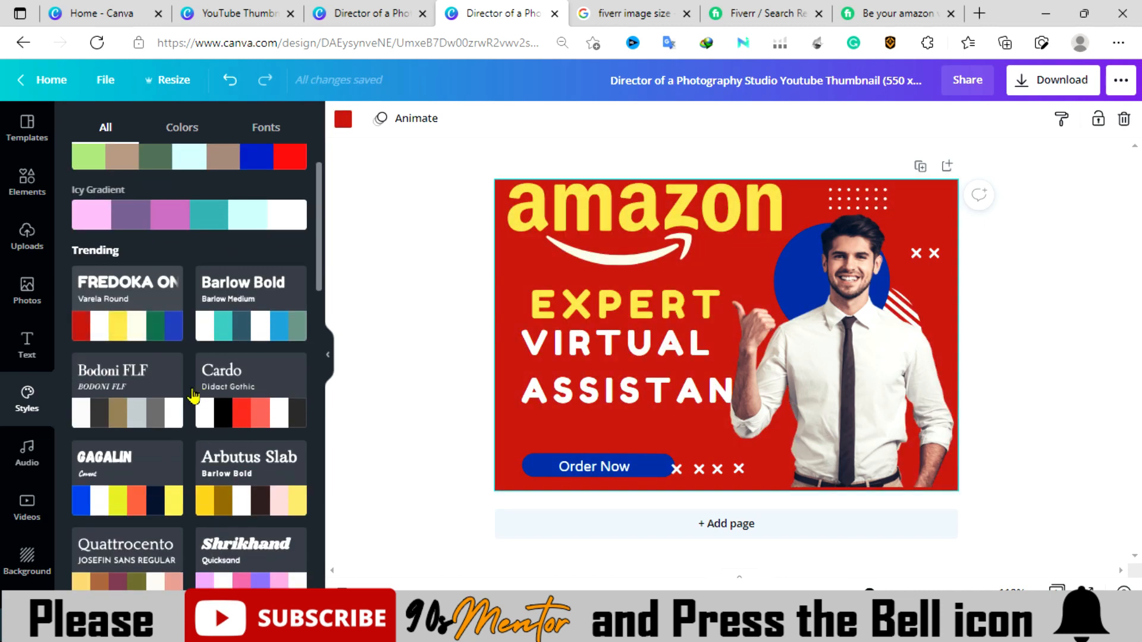
{"action": "left_click", "coordinate": [143, 413]}
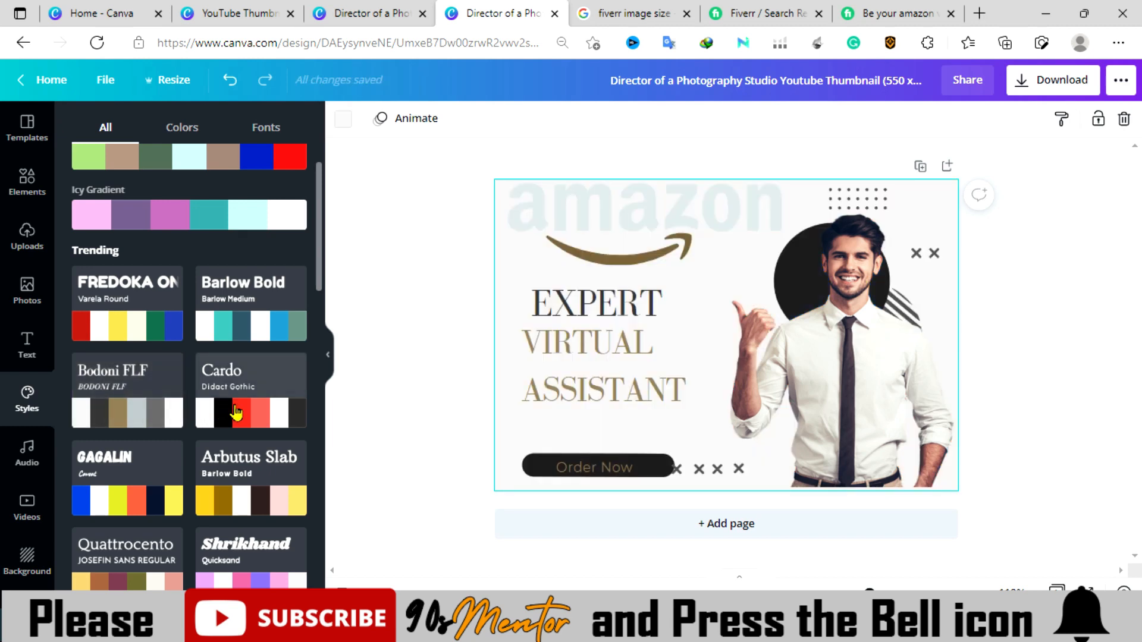
{"action": "left_click", "coordinate": [238, 414]}
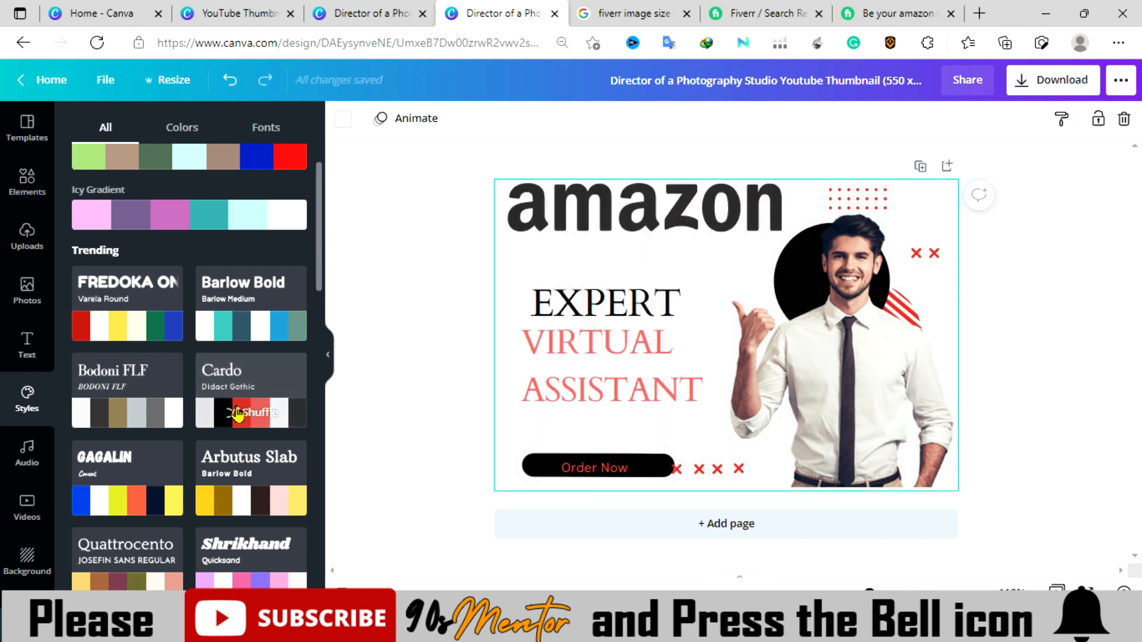
{"action": "scroll", "coordinate": [238, 415], "scroll_direction": "down", "scroll_amount": 1}
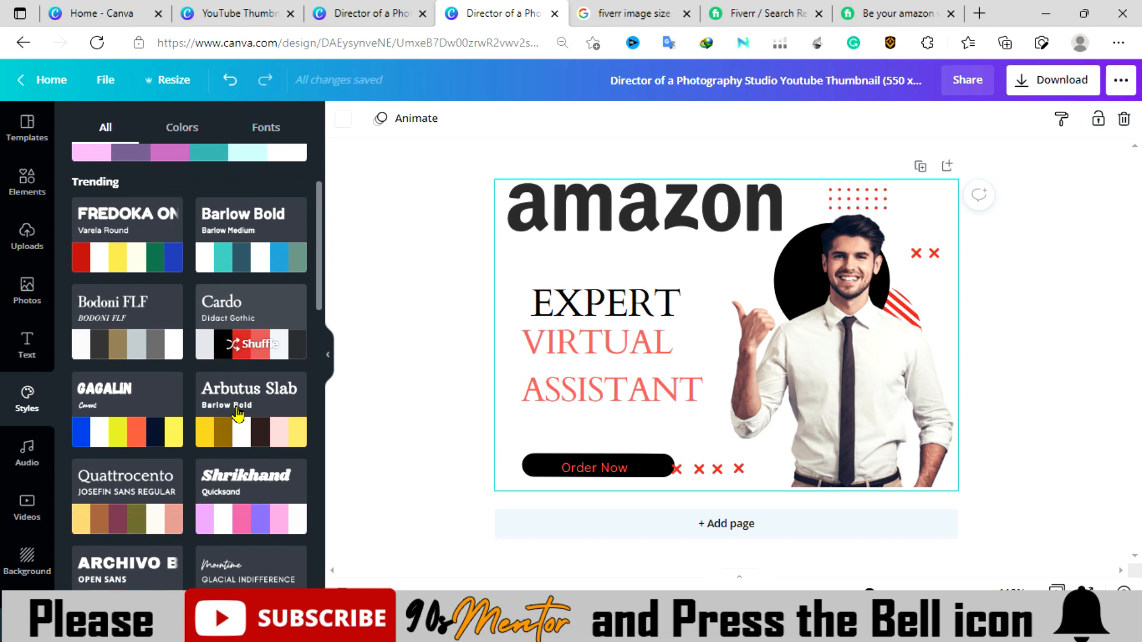
{"action": "left_click", "coordinate": [132, 416]}
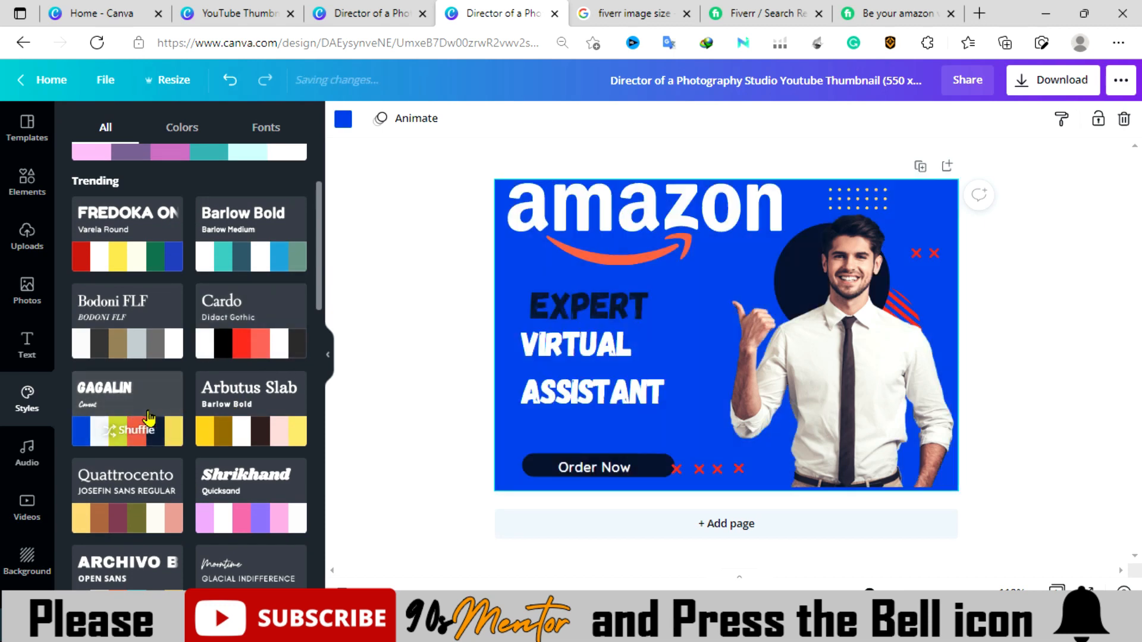
Apply the trending HK Grotesk Bold style with its navy and blue palette to the page
{"action": "scroll", "coordinate": [143, 502], "scroll_direction": "down", "scroll_amount": 5}
{"action": "left_click", "coordinate": [142, 501]}
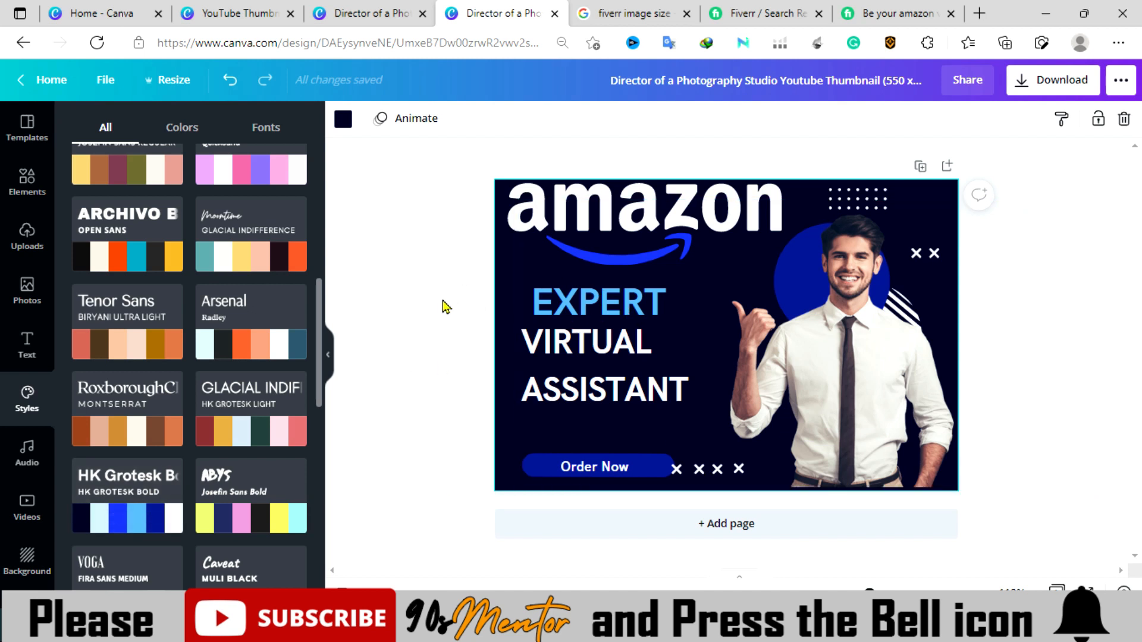
Move the man's photo away from the headline and set the "EXPERT" text in the Gagalin font
{"action": "left_click_drag", "start_coordinate": [867, 384], "coordinate": [996, 492]}
{"action": "left_click", "coordinate": [582, 299]}
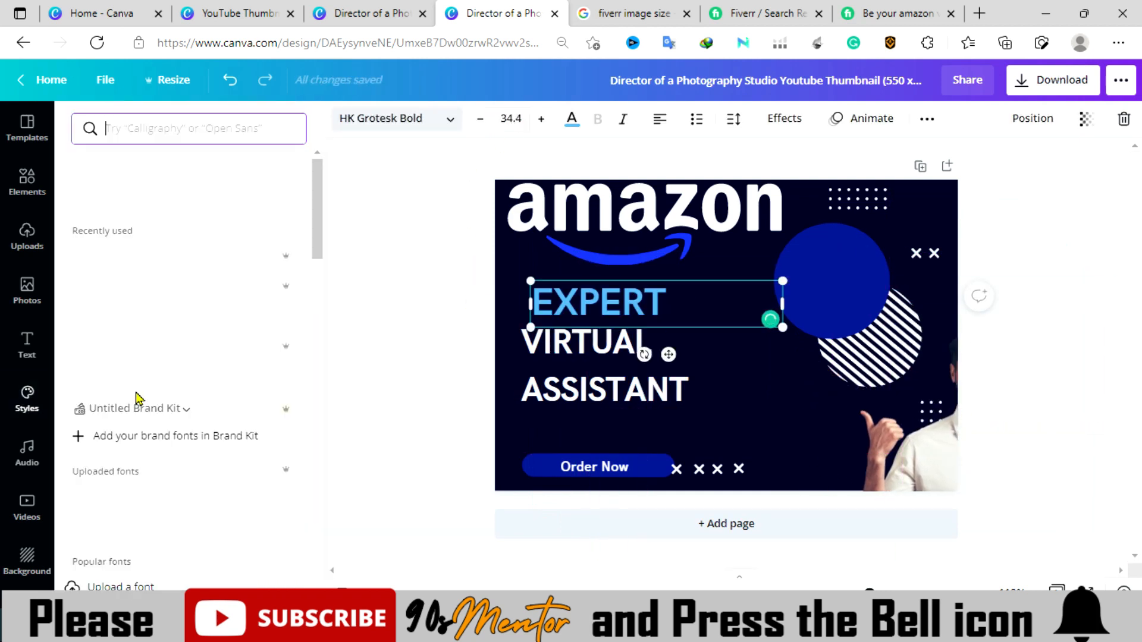
{"action": "left_click", "coordinate": [389, 119]}
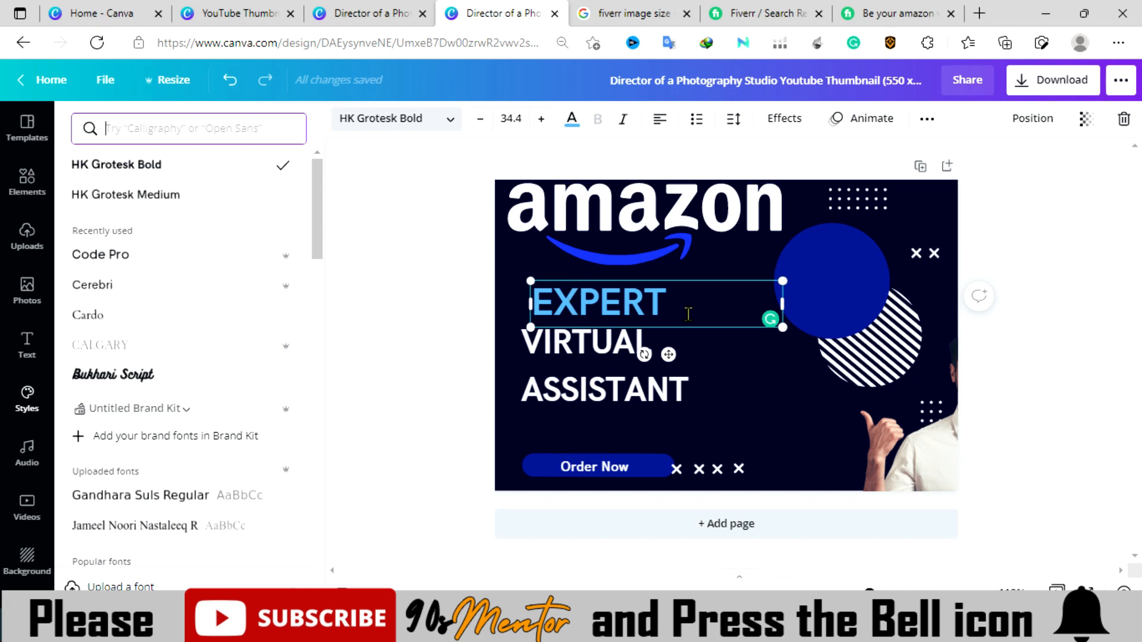
{"action": "left_click_drag", "start_coordinate": [687, 314], "coordinate": [527, 301]}
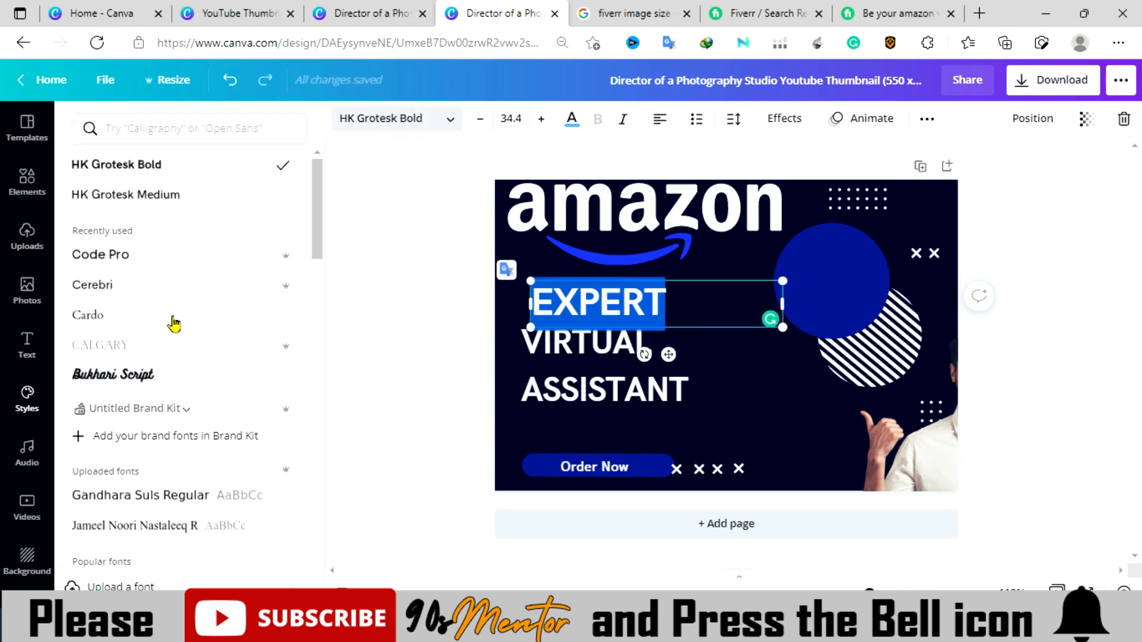
{"action": "scroll", "coordinate": [170, 333], "scroll_direction": "down", "scroll_amount": 5}
{"action": "scroll", "coordinate": [136, 426], "scroll_direction": "down", "scroll_amount": 5}
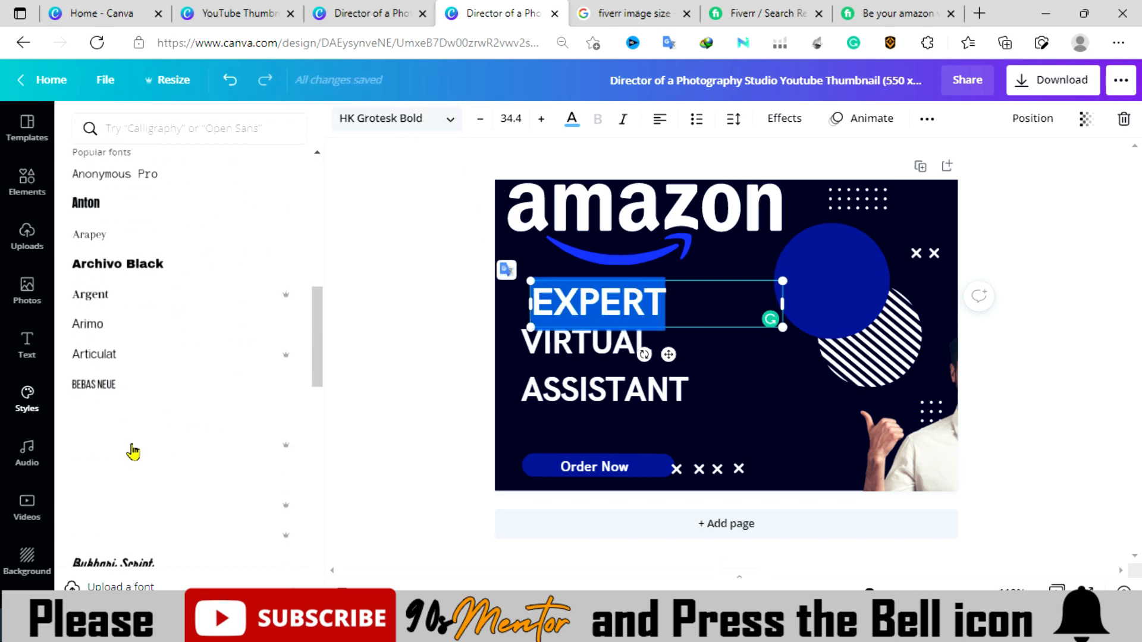
{"action": "scroll", "coordinate": [136, 437], "scroll_direction": "down", "scroll_amount": 5}
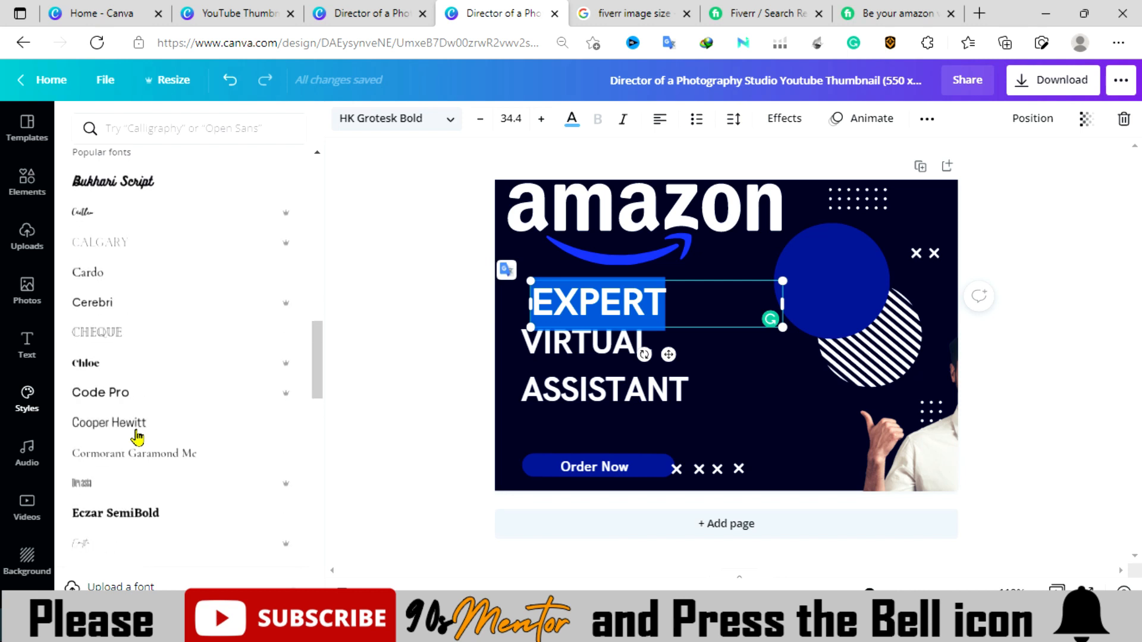
{"action": "left_click", "coordinate": [107, 454]}
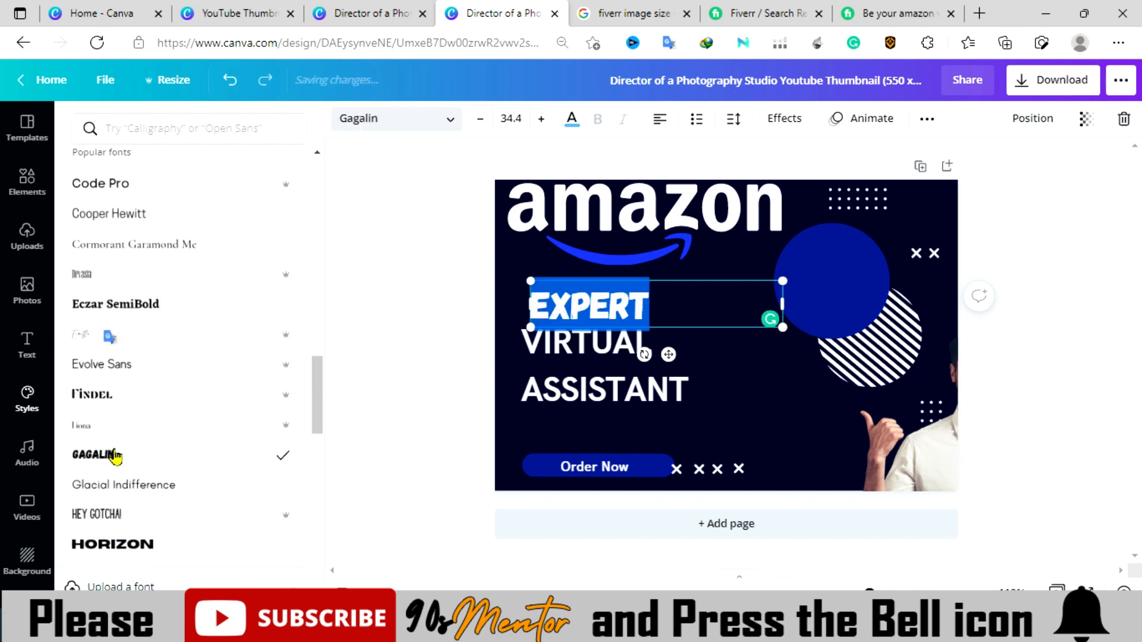
Enlarge the "EXPERT" text to size 39.9 and position it above "VIRTUAL", below the Amazon logo
{"action": "left_click_drag", "start_coordinate": [506, 263], "coordinate": [489, 269]}
{"action": "left_click", "coordinate": [334, 276]}
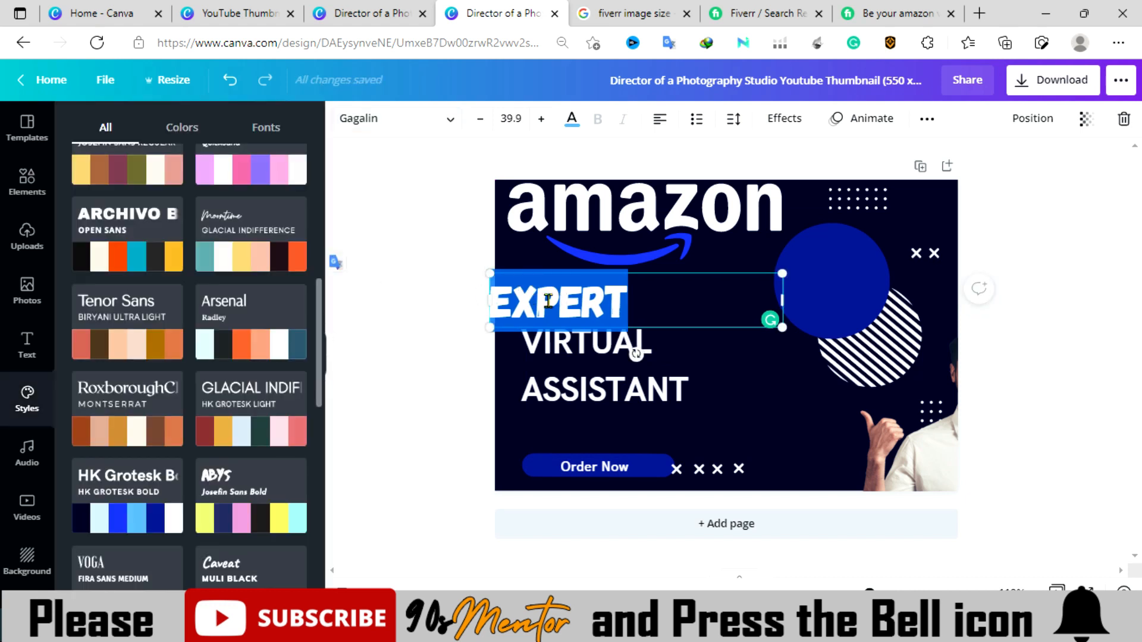
{"action": "left_click", "coordinate": [432, 192]}
{"action": "left_click_drag", "start_coordinate": [540, 308], "coordinate": [575, 299]}
Set the "VIRTUAL ASSISTANT" text in the Gagalin font and centre its two lines beneath "EXPERT"
{"action": "left_click", "coordinate": [564, 398]}
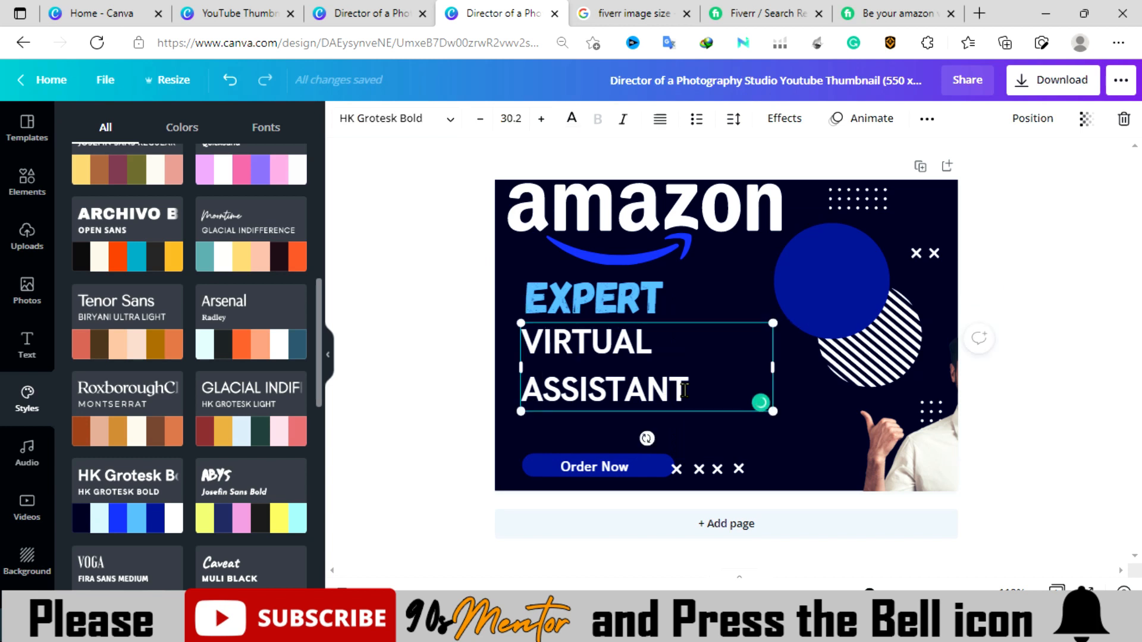
{"action": "left_click", "coordinate": [563, 399]}
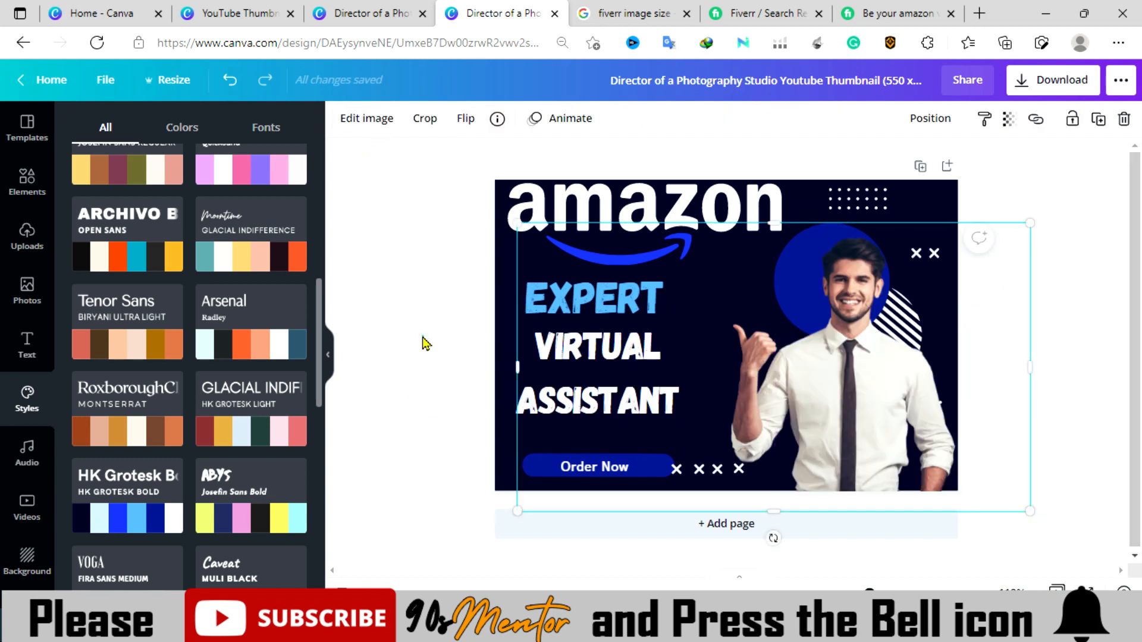
Position the man's photo with his head over the blue circle, slightly closer to the headline
{"action": "left_click", "coordinate": [424, 343]}
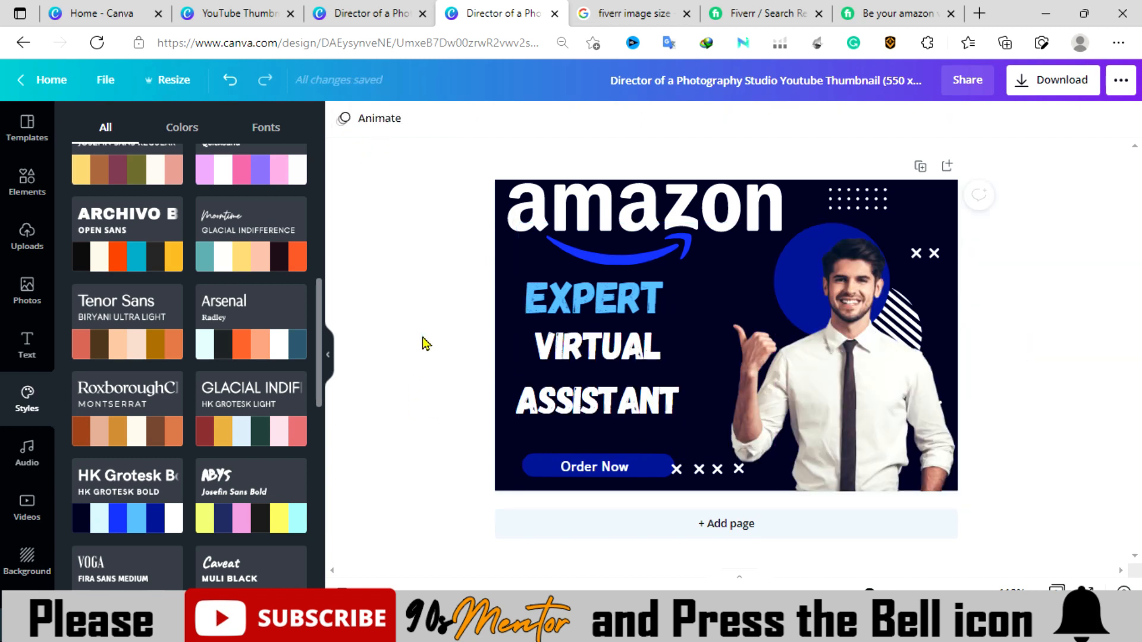
{"action": "left_click_drag", "start_coordinate": [881, 424], "coordinate": [867, 417]}
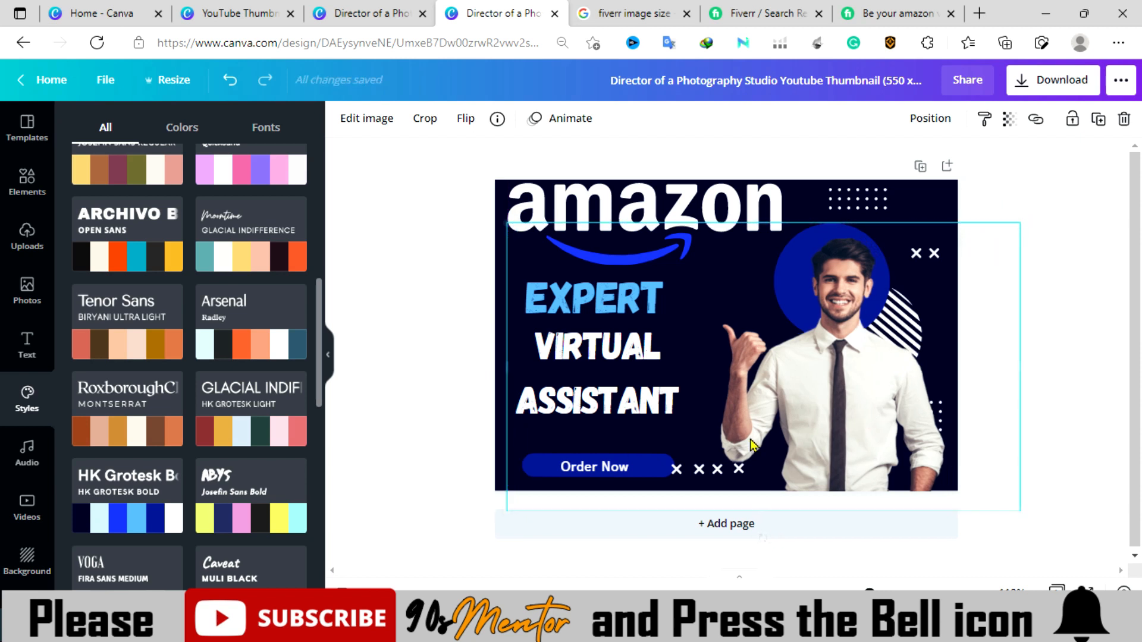
{"action": "left_click", "coordinate": [423, 387]}
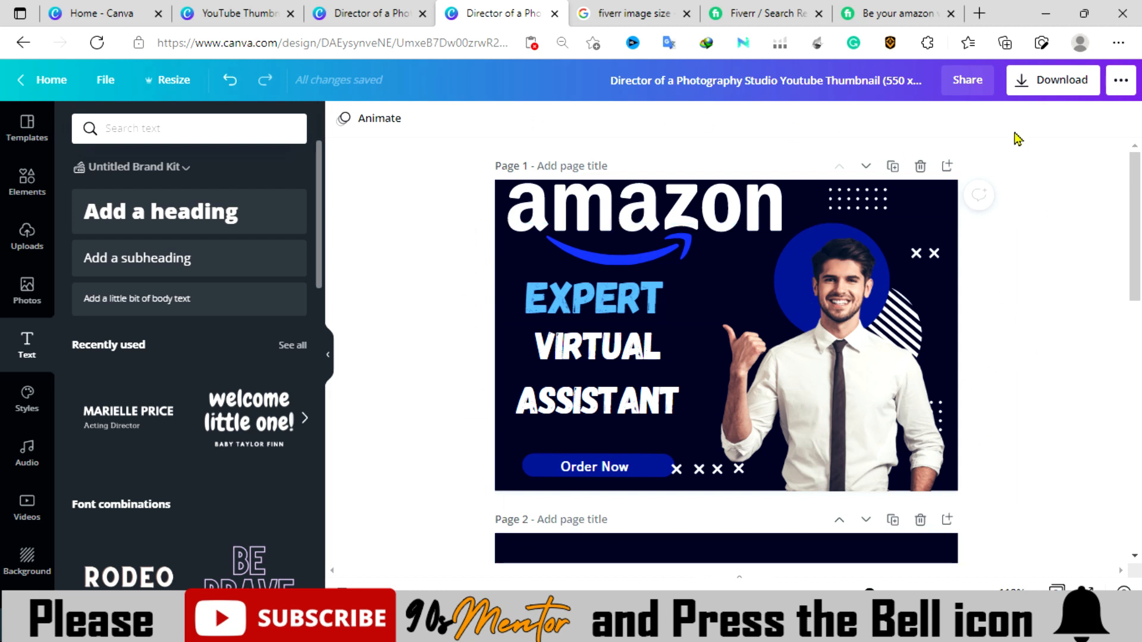
Download all three pages of the design as PNG at 550 x 370 px
{"action": "left_click", "coordinate": [1051, 83]}
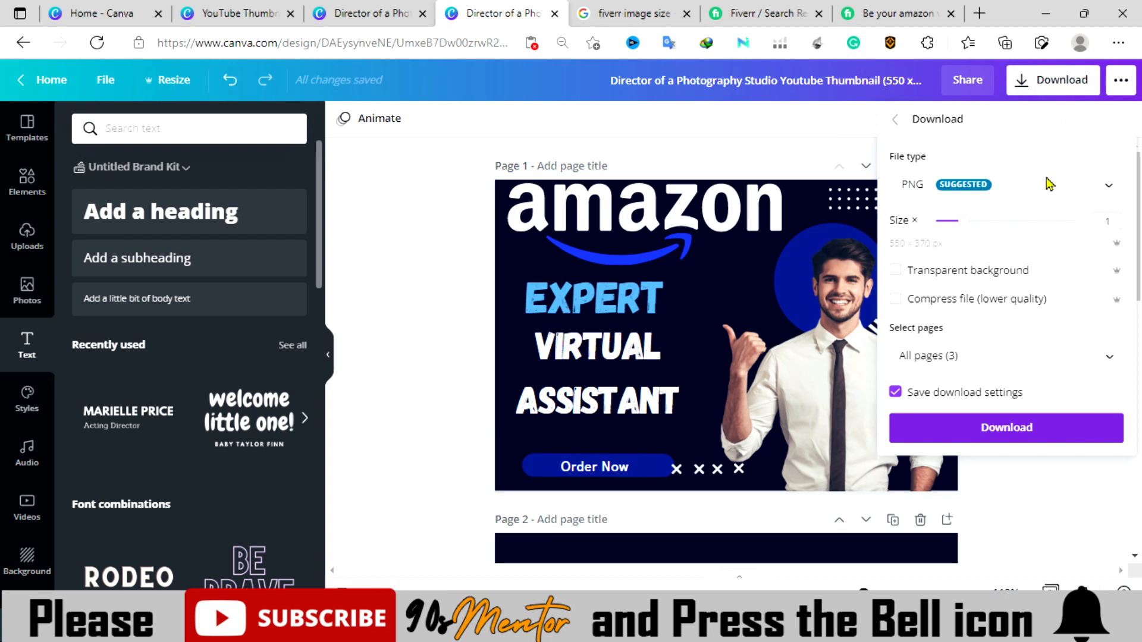
{"action": "left_click", "coordinate": [1010, 438]}
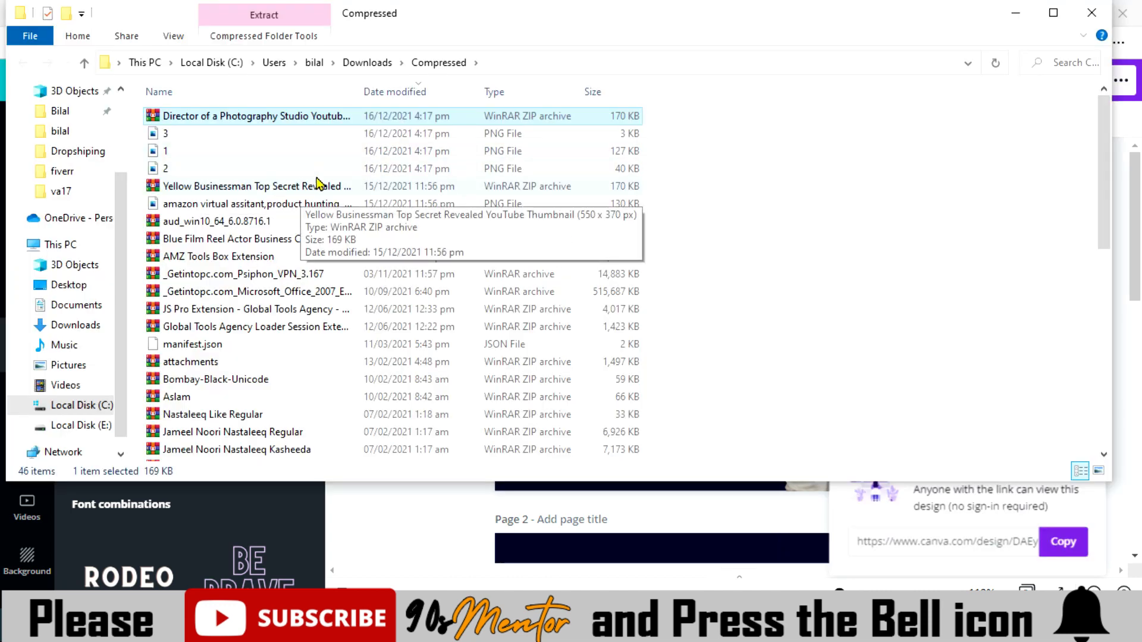
Open the extracted image 1.png, inspect the finished gig design enlarged, and close the viewer
{"action": "double_click", "coordinate": [170, 156]}
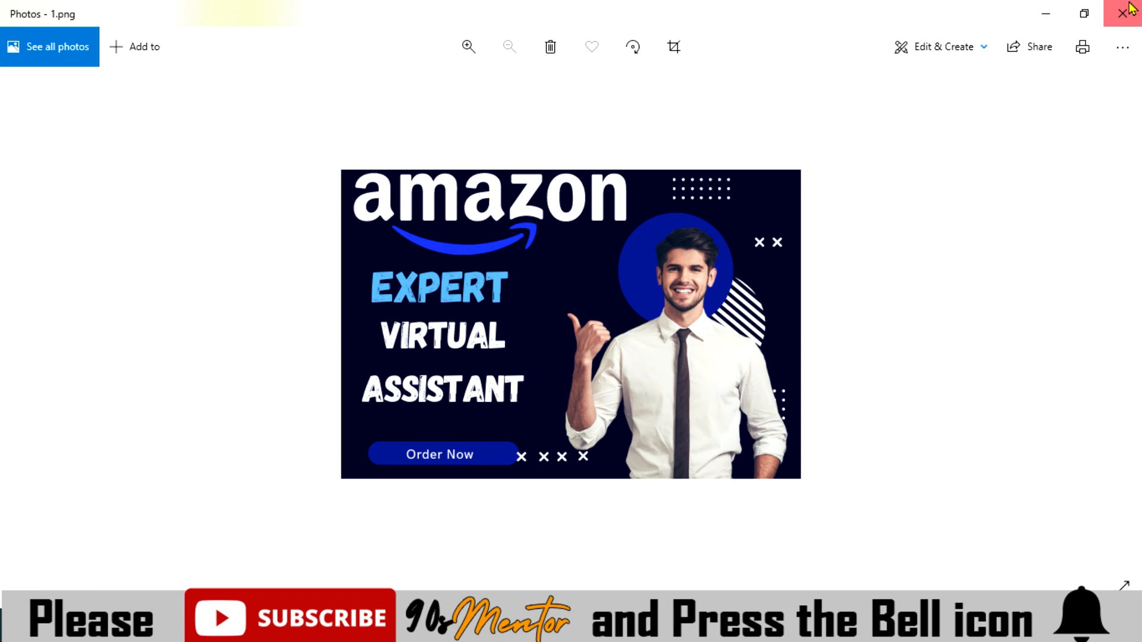
{"action": "scroll", "coordinate": [702, 361], "scroll_direction": "up", "scroll_amount": 3}
{"action": "scroll", "coordinate": [701, 362], "scroll_direction": "down", "scroll_amount": 1}
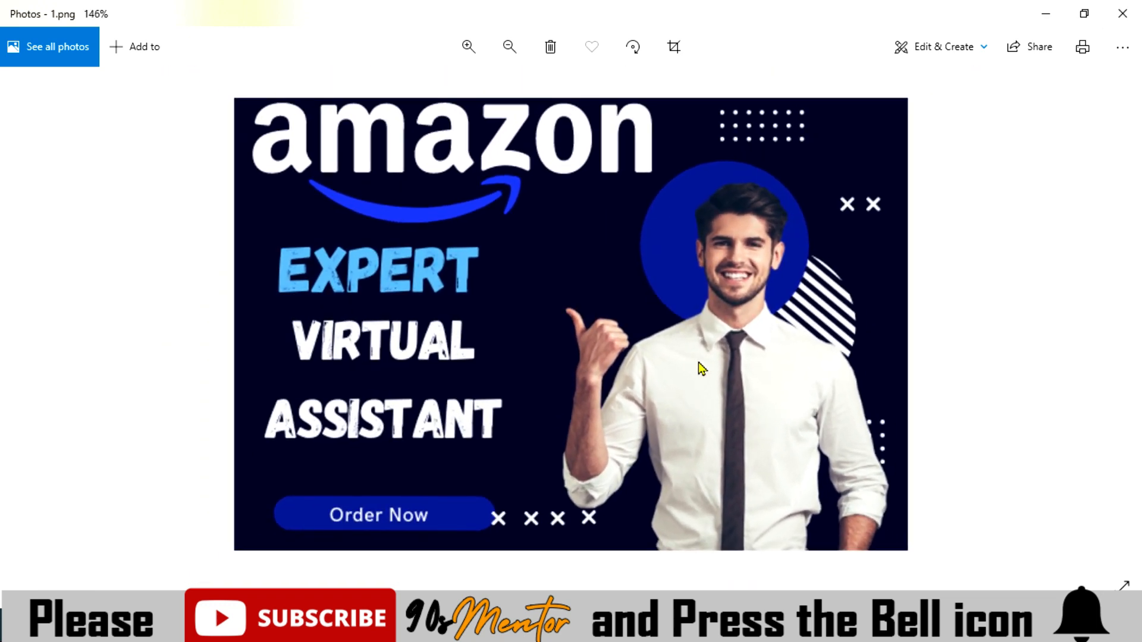
{"action": "key", "text": "alt+F4"}
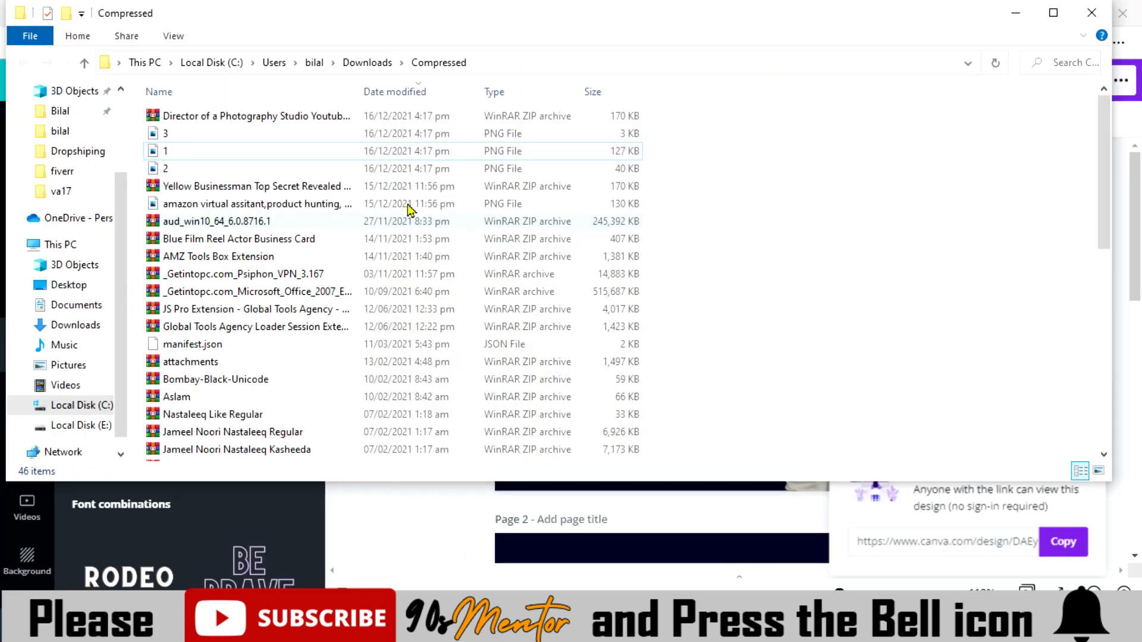
Rename image file 1 as "Amazon Virtual Assistant,product hunting.ppc, product listing"
{"action": "right_click", "coordinate": [165, 155]}
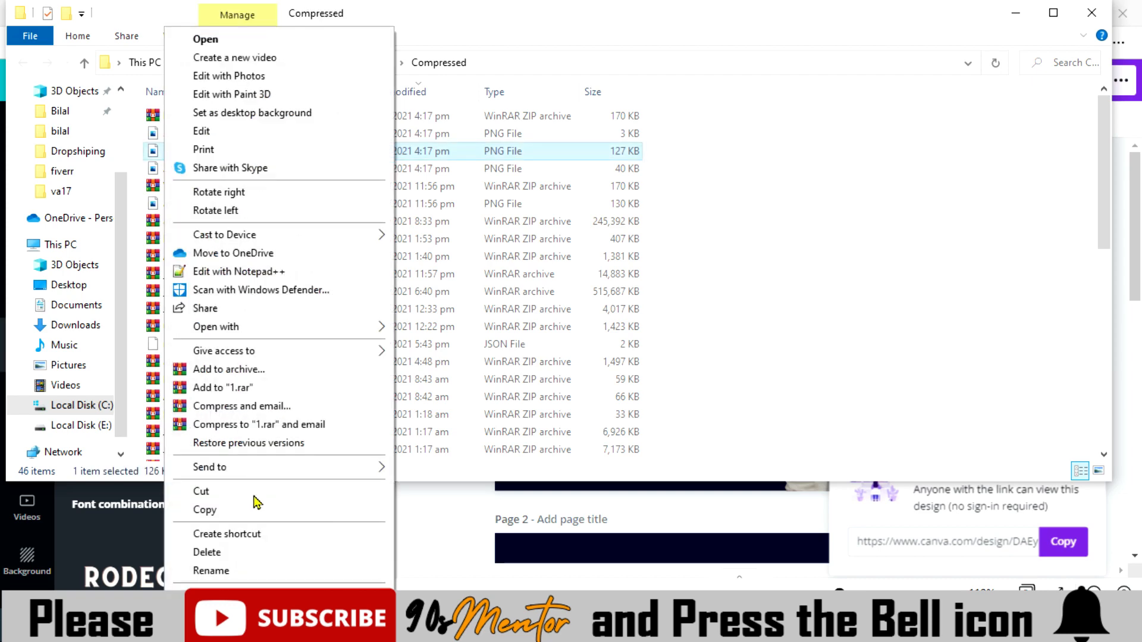
{"action": "left_click", "coordinate": [242, 569]}
{"action": "type", "text": "Amazon Virtual Assistant"}
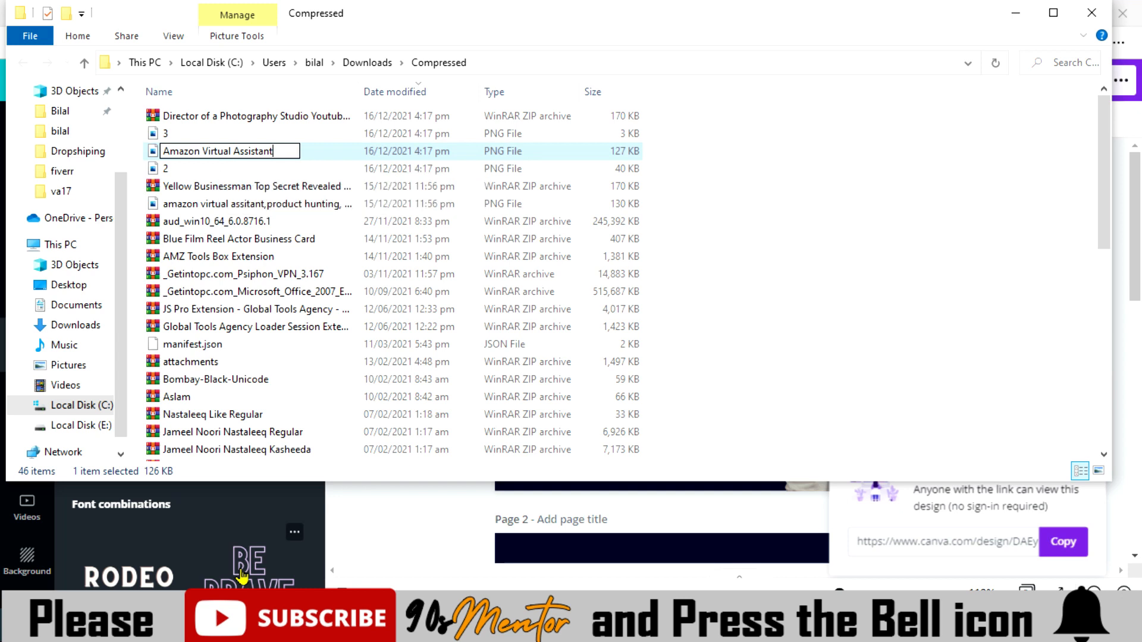
{"action": "type", "text": ",product hunting.ppc, product listing"}
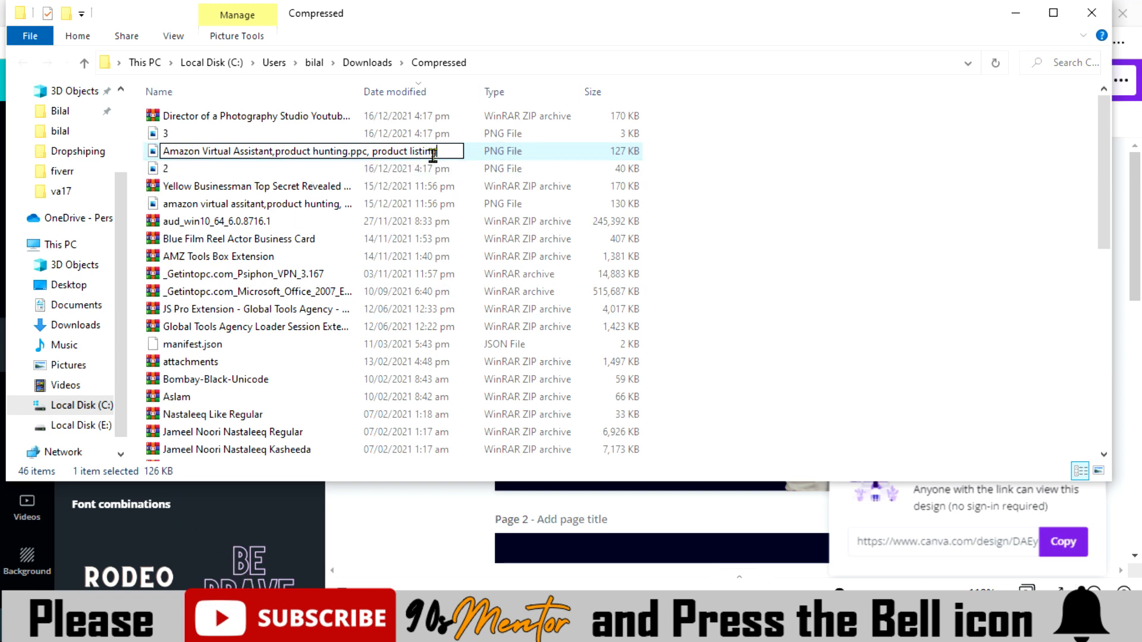
{"action": "left_click", "coordinate": [951, 176]}
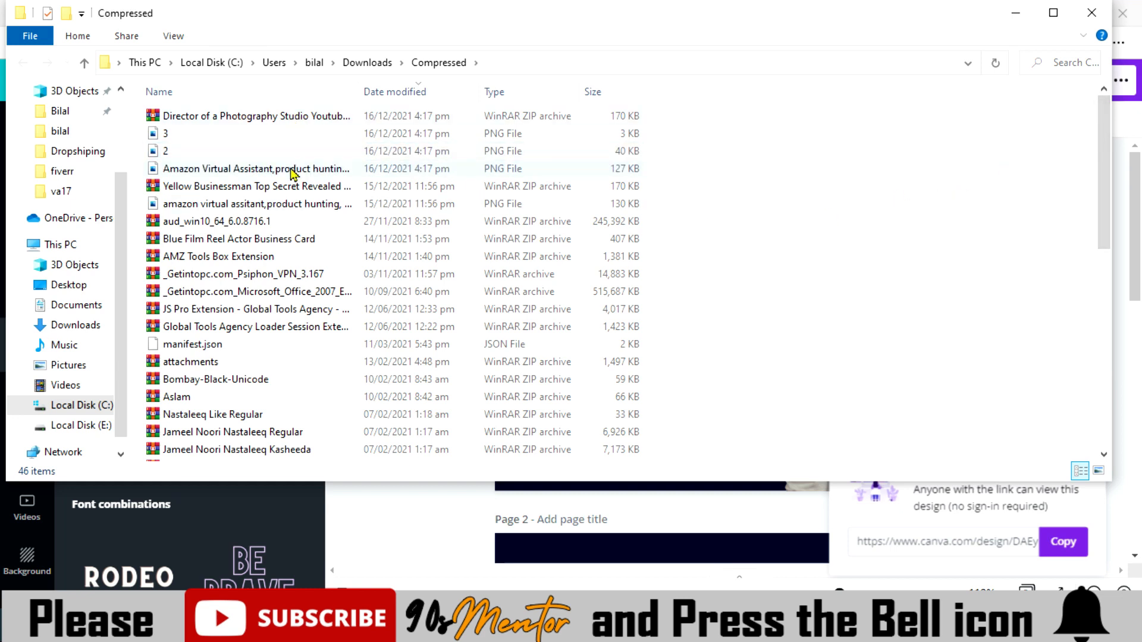
{"action": "left_click", "coordinate": [291, 169]}
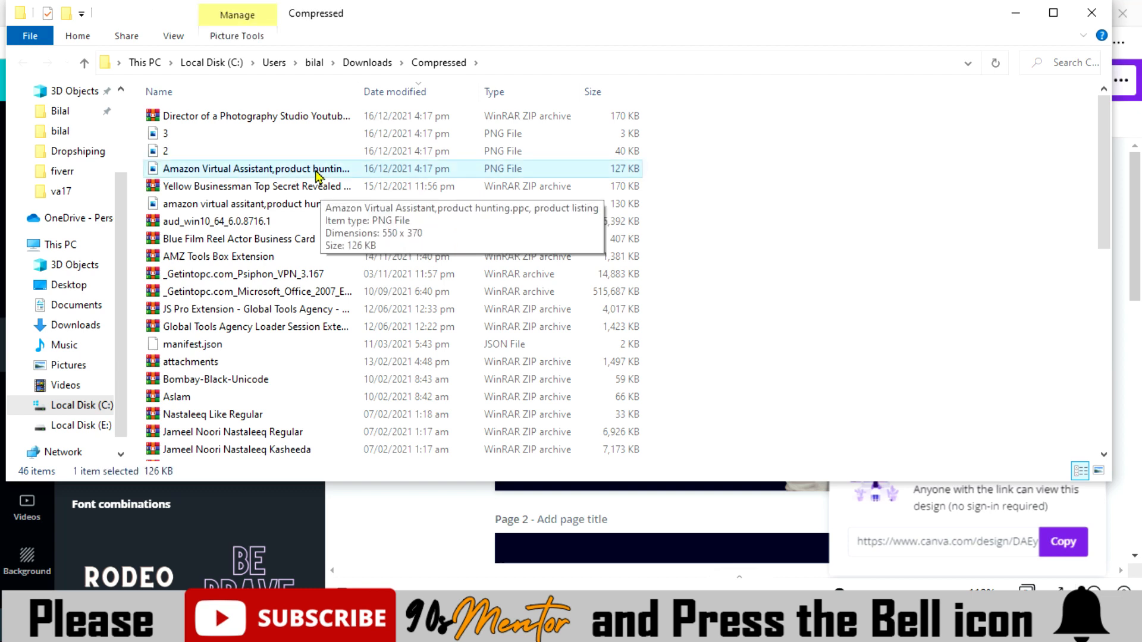